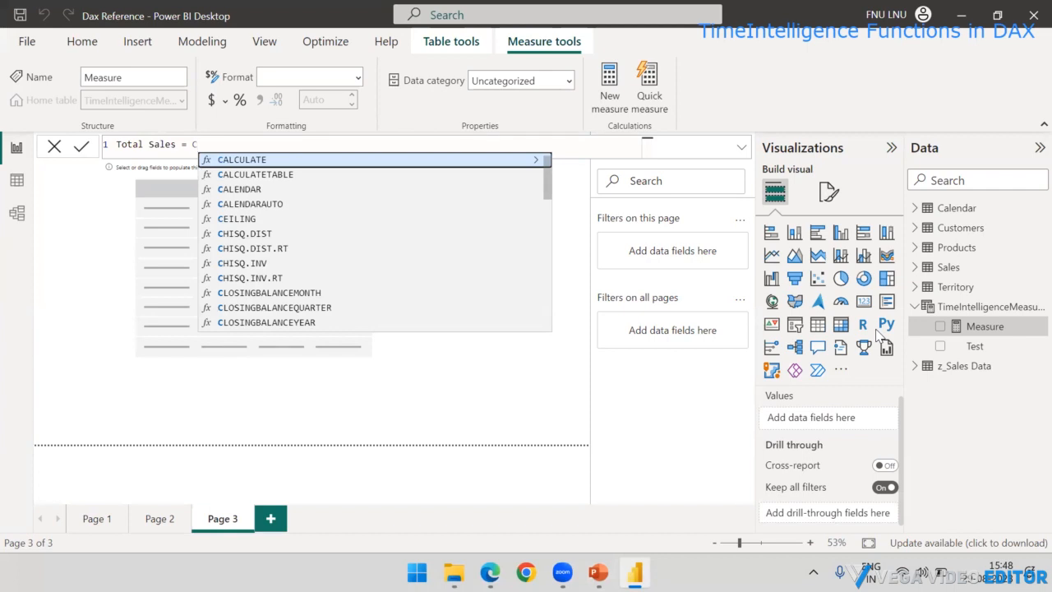
# Define the Total Sales measure as SUM(Sales[SalesAmount]) and commit it.
pyautogui.press('BackSpace')
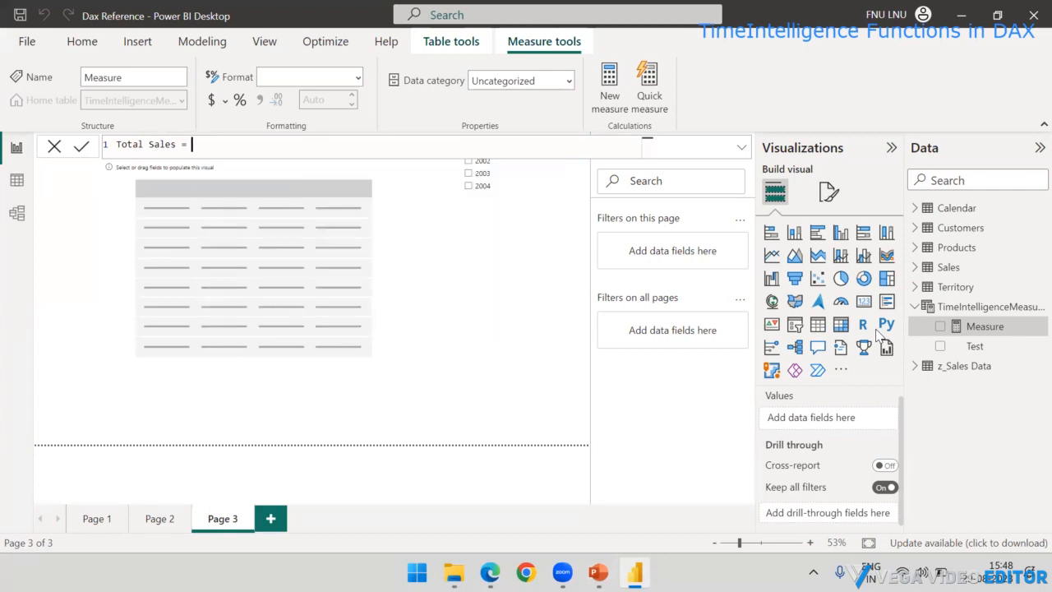
pyautogui.write('SUM(Sa')
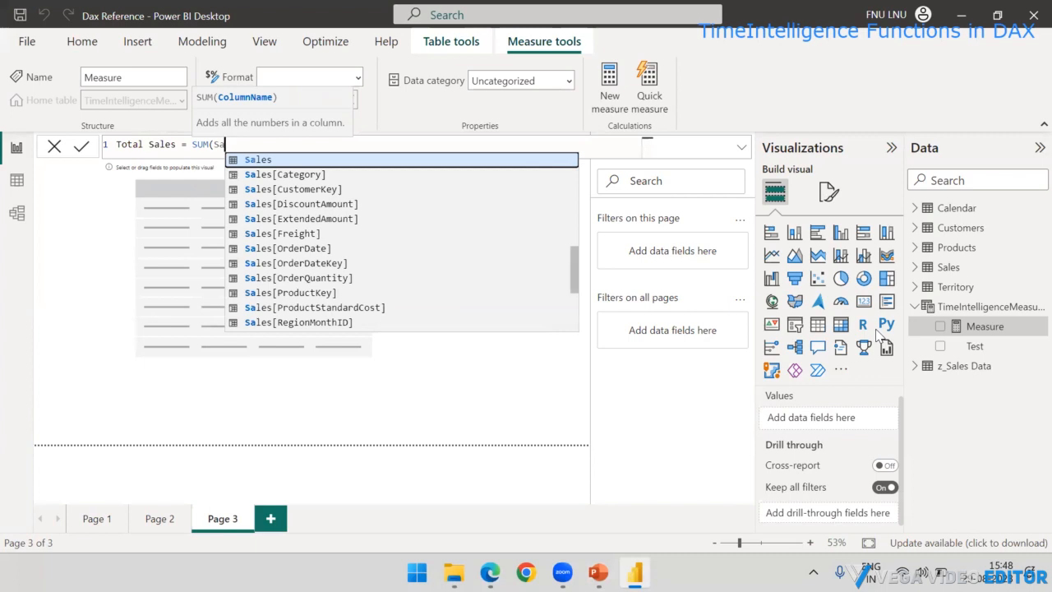
pyautogui.write('le')
pyautogui.press('Down')
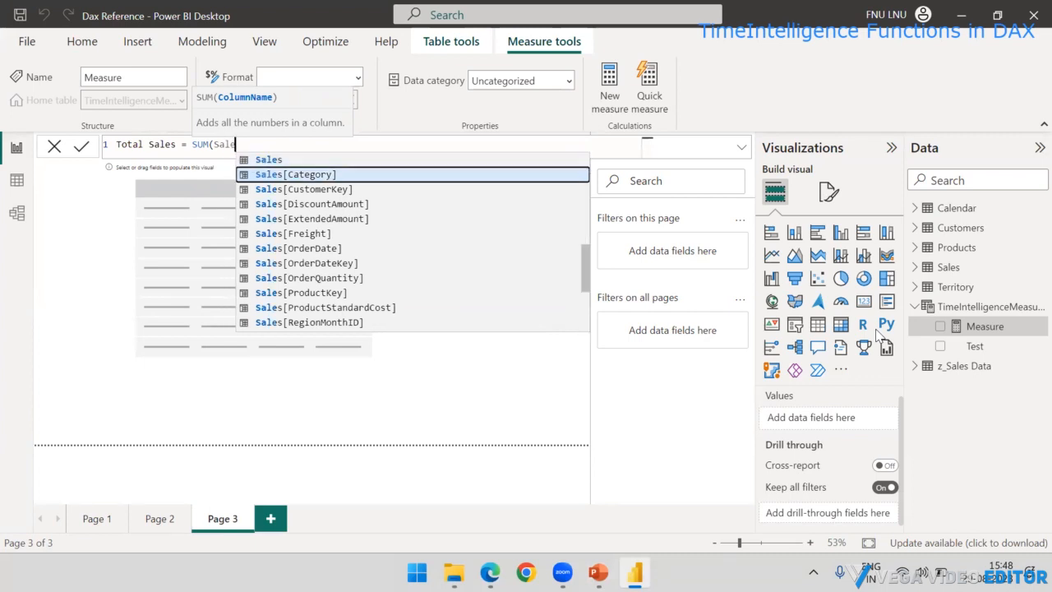
pyautogui.write('s[Sa')
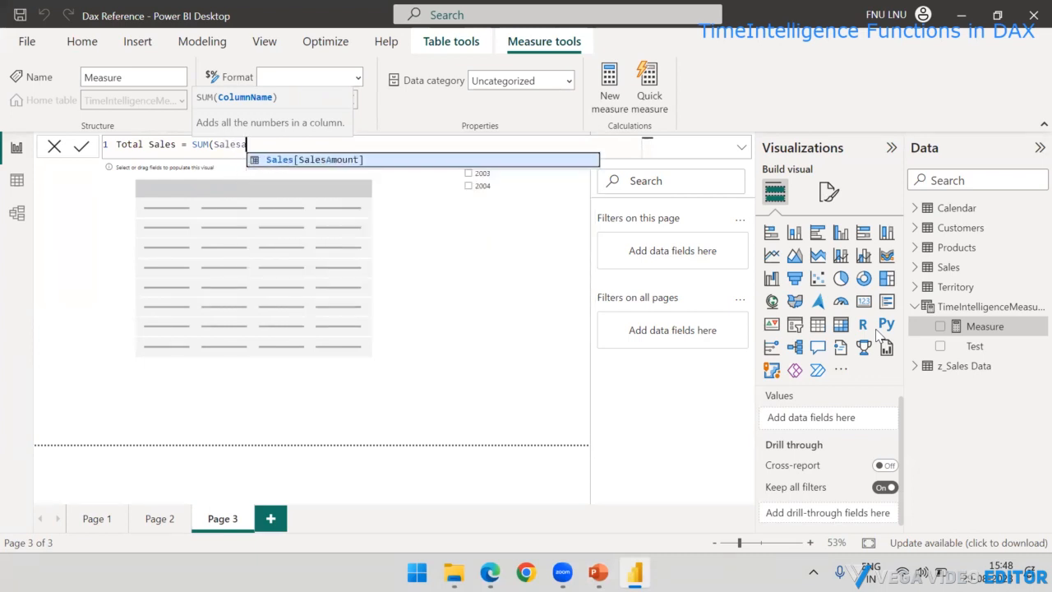
pyautogui.press('Tab')
pyautogui.write(')')
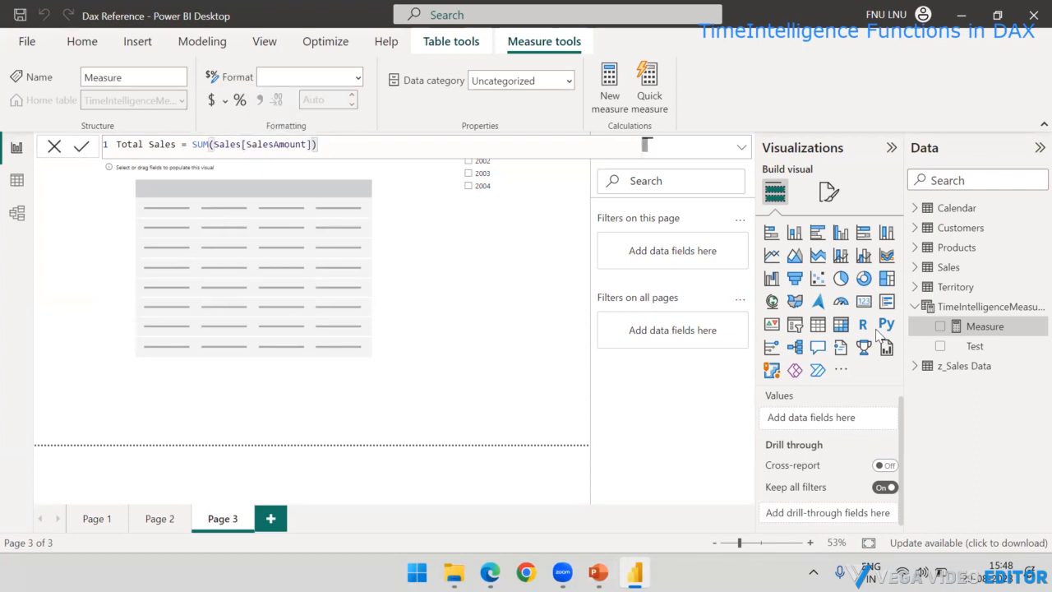
pyautogui.press('Return')
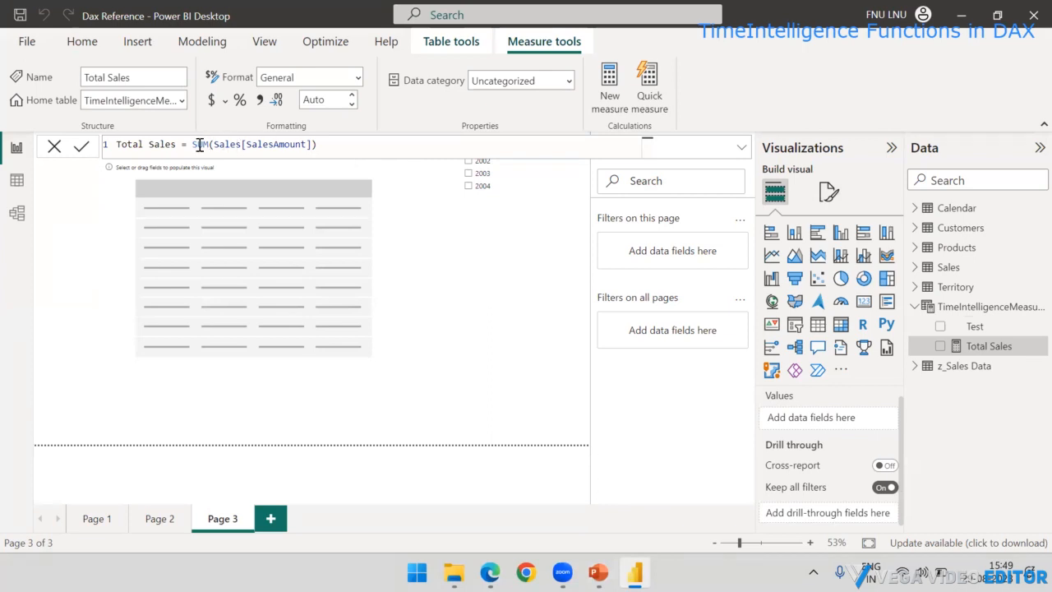
pyautogui.moveTo(194, 143); pyautogui.dragTo(364, 171)
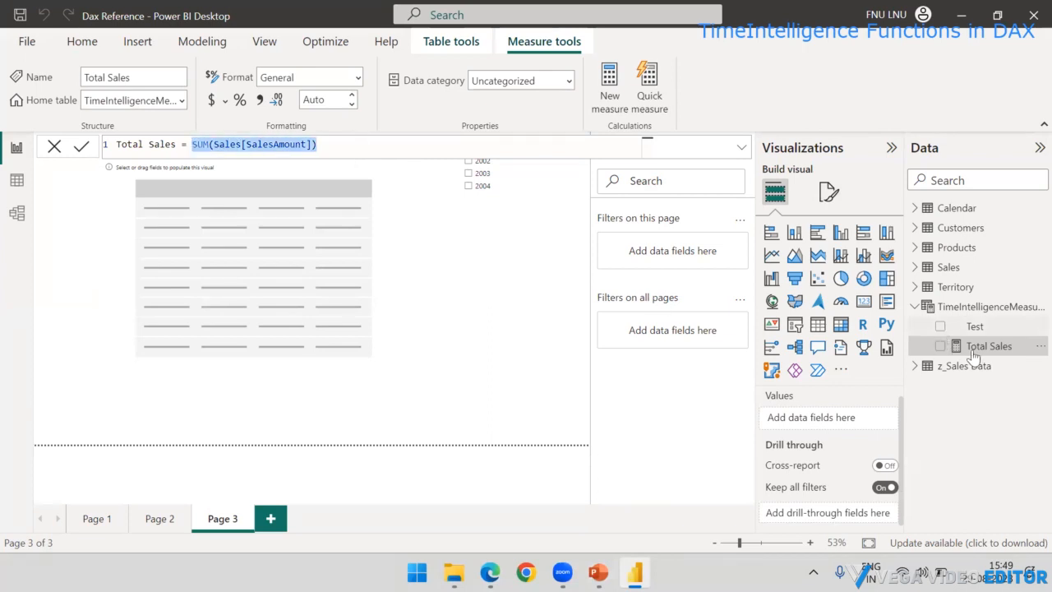
pyautogui.click(939, 404)
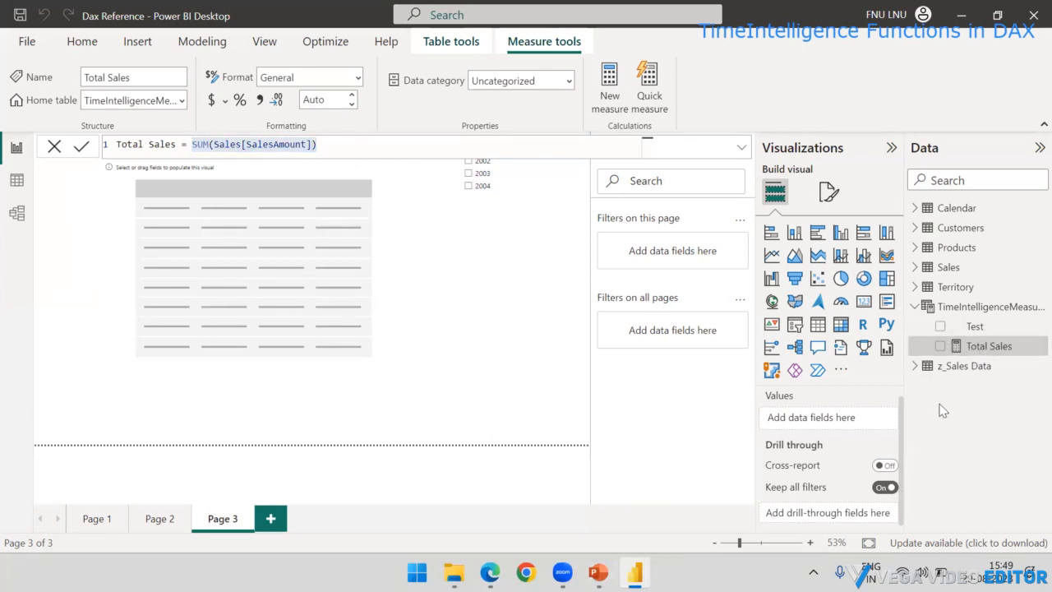
pyautogui.click(523, 352)
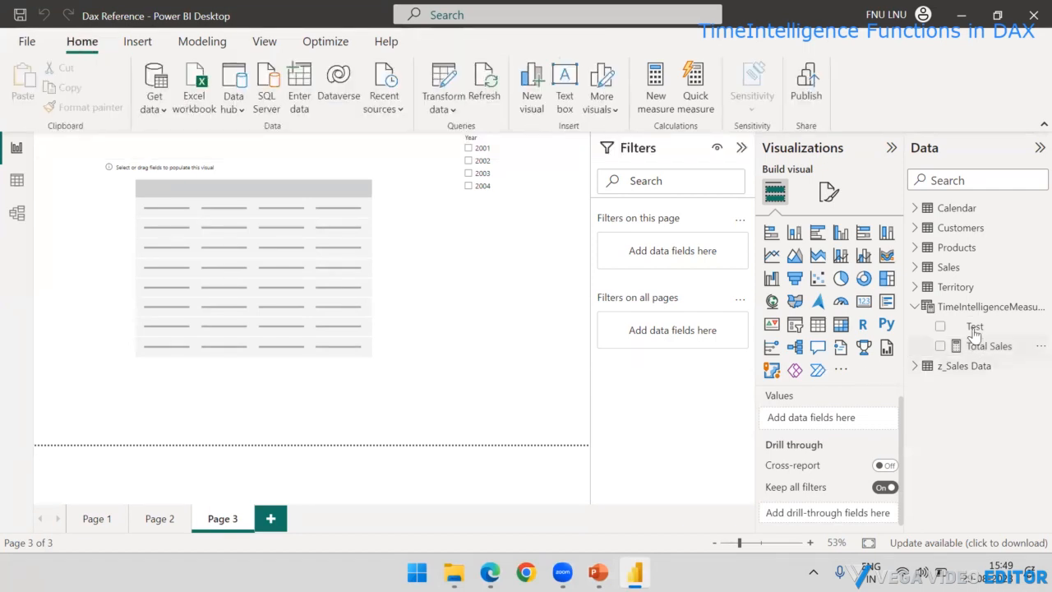
# Fill the empty table visual with Month from the Calendar date hierarchy and Total Sales, and filter the Year slicer to 2002.
pyautogui.click(916, 288)
pyautogui.click(916, 288)
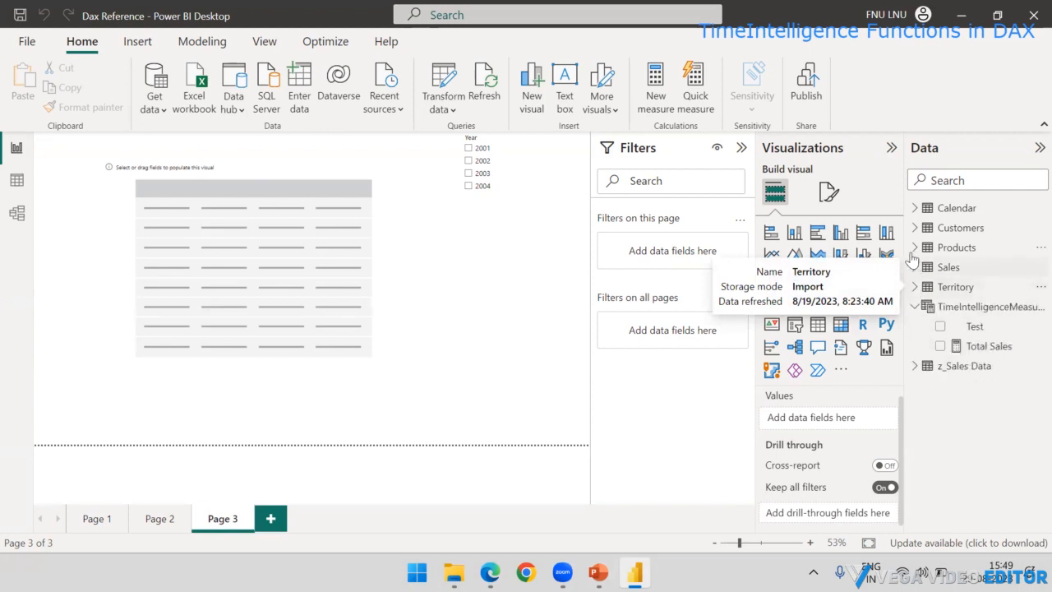
pyautogui.click(914, 208)
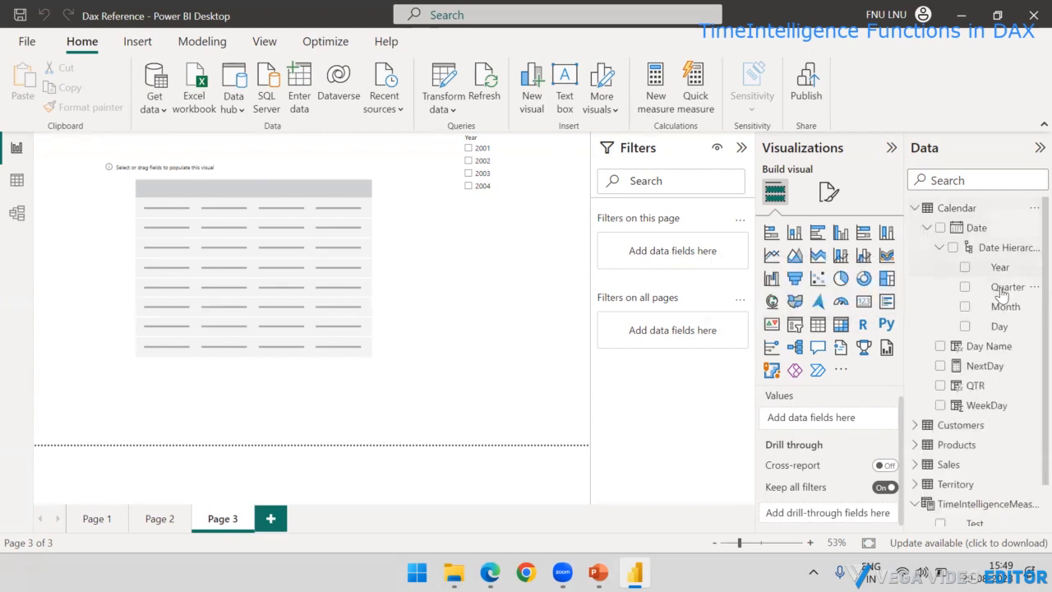
pyautogui.moveTo(1003, 311); pyautogui.dragTo(265, 271)
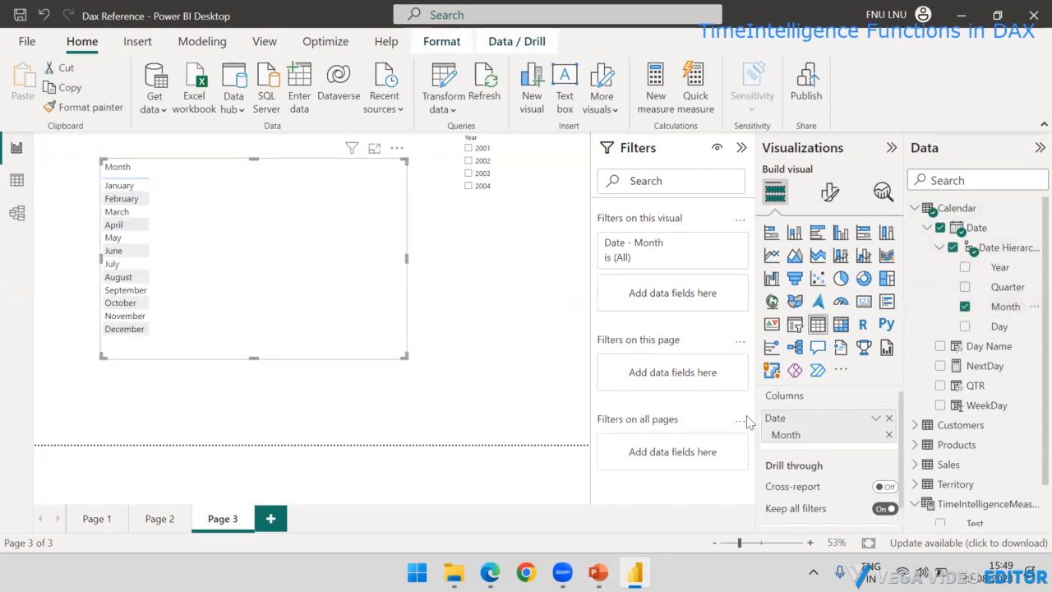
pyautogui.click(915, 208)
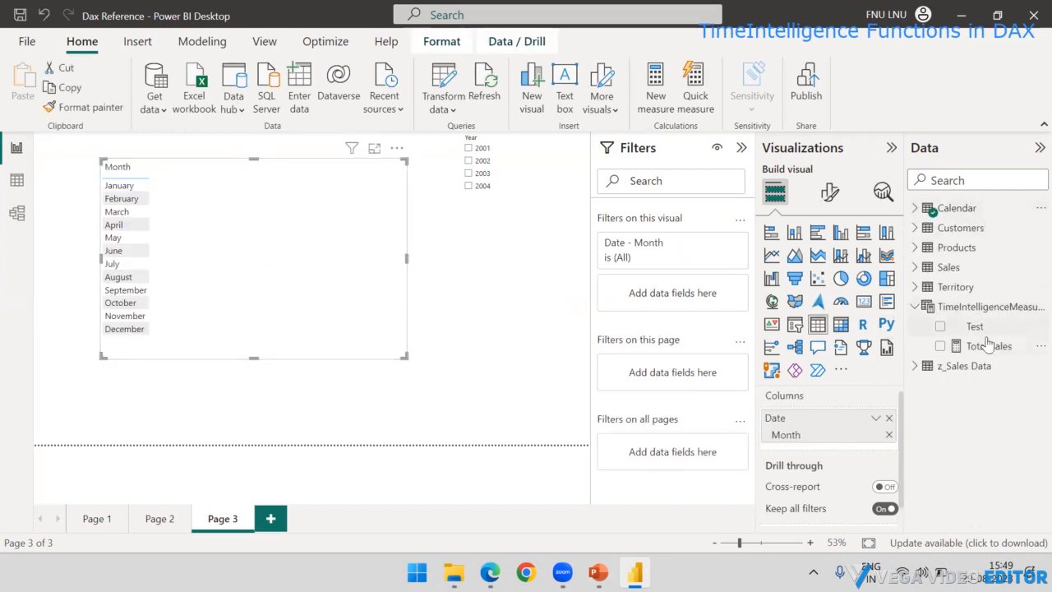
pyautogui.moveTo(969, 346); pyautogui.dragTo(253, 252)
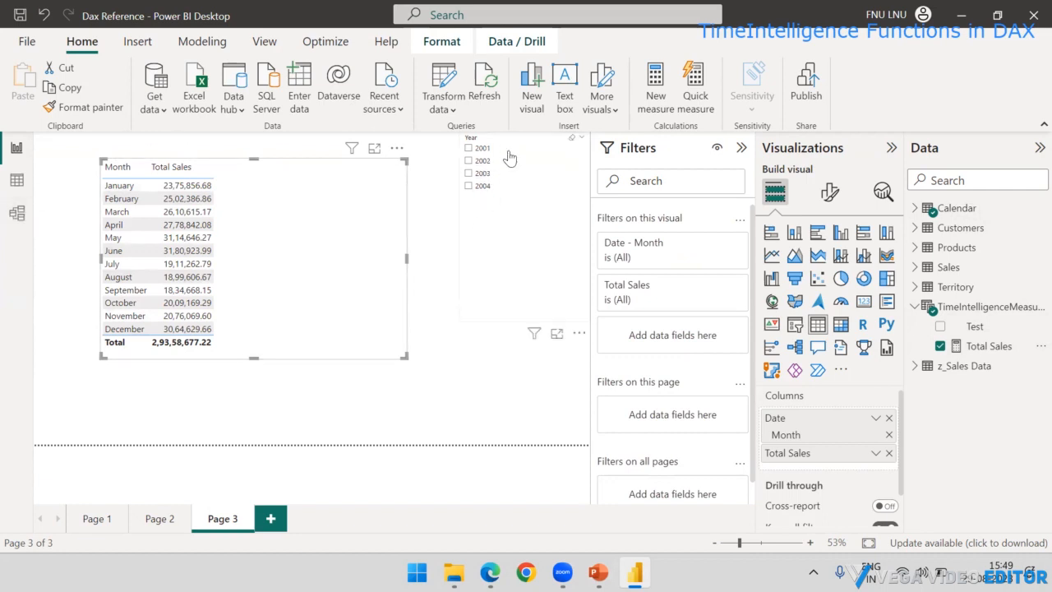
pyautogui.click(470, 161)
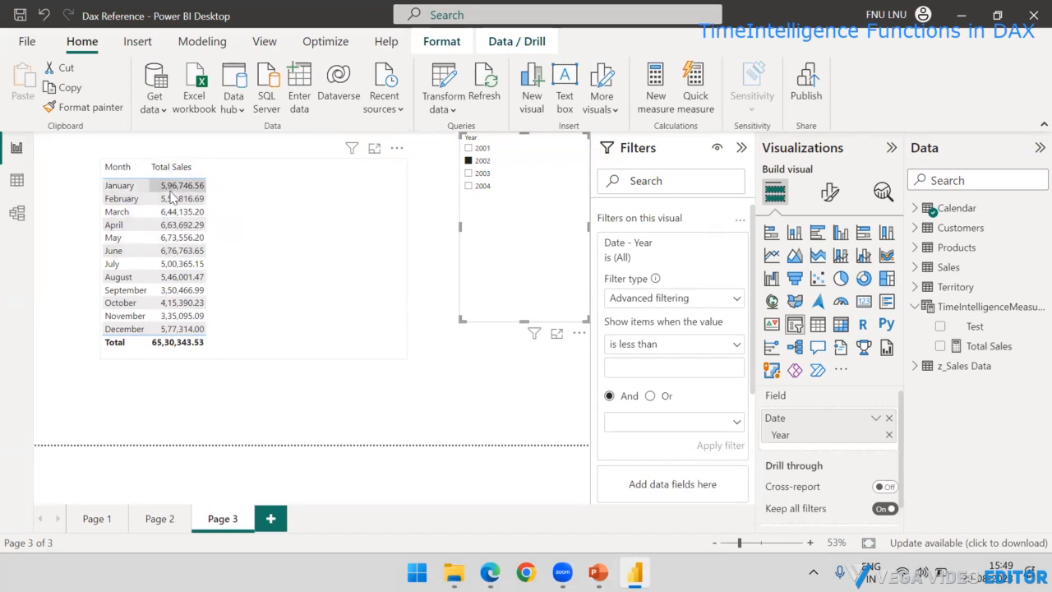
pyautogui.click(225, 409)
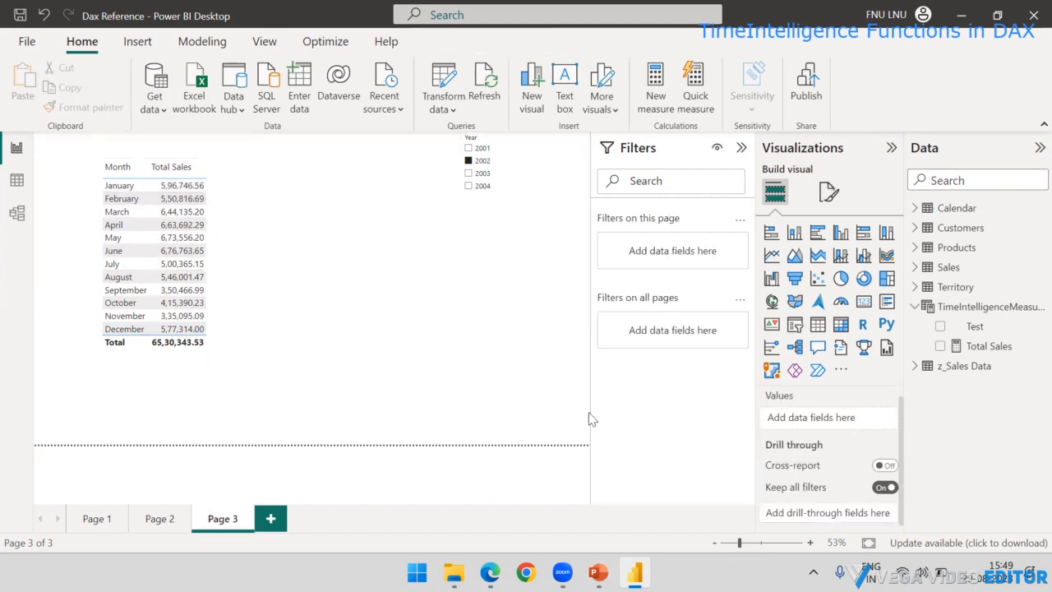
# Create a measure named ParallelPeriod in the TimeIntelligenceMeasures table, starting its formula with CALCULATE([Total Sales],.
pyautogui.click(927, 310)
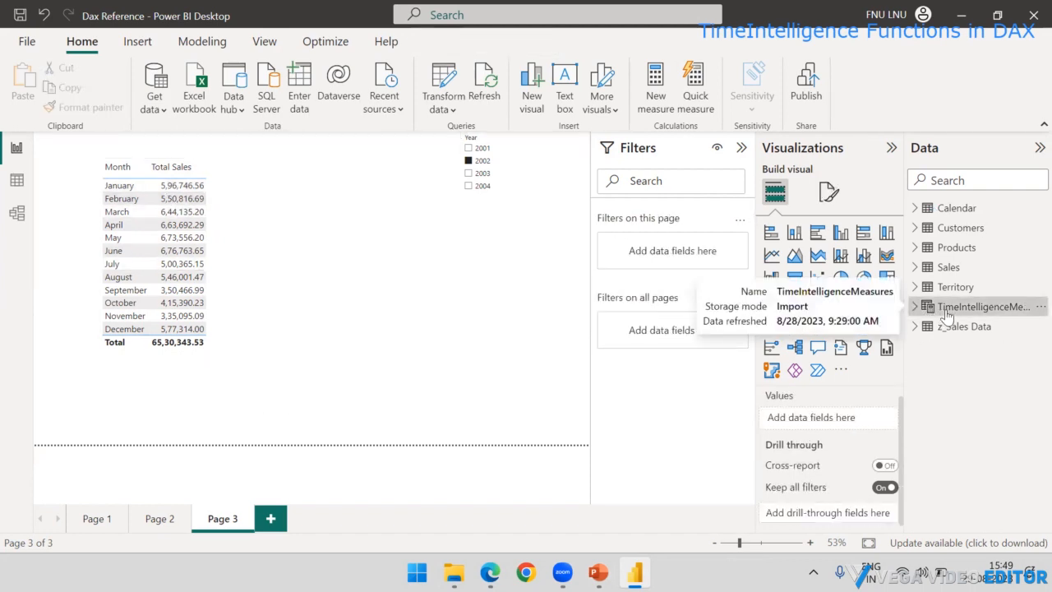
pyautogui.click(949, 313)
pyautogui.rightClick(964, 317)
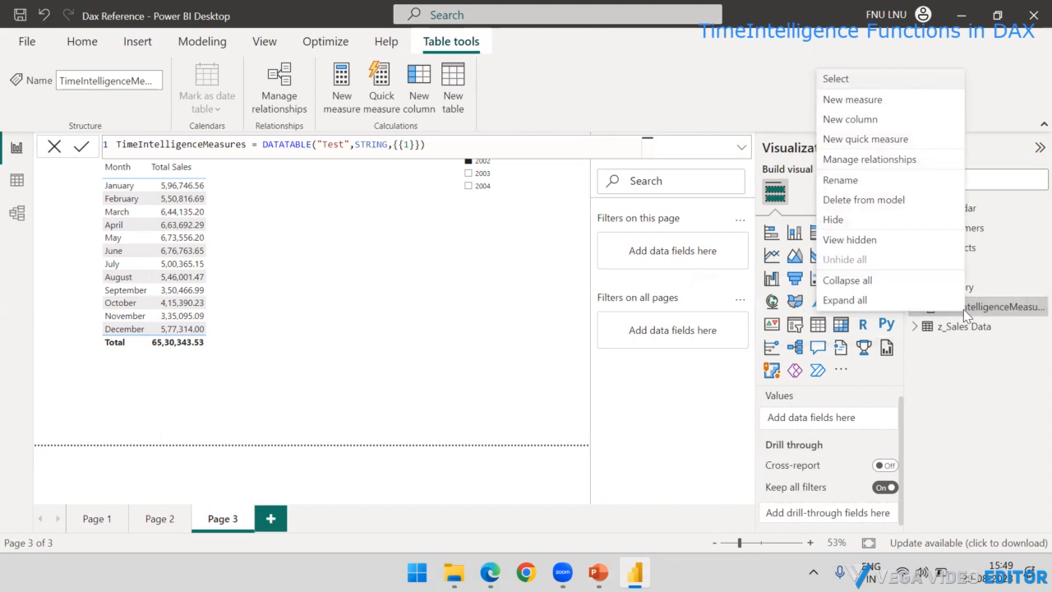
pyautogui.click(858, 98)
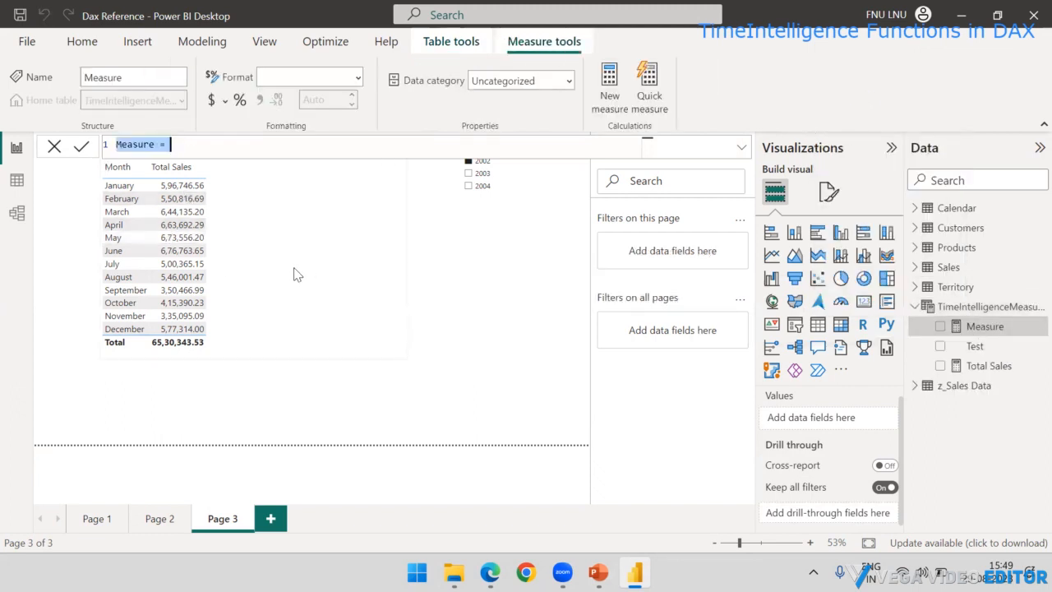
pyautogui.press('BackSpace')
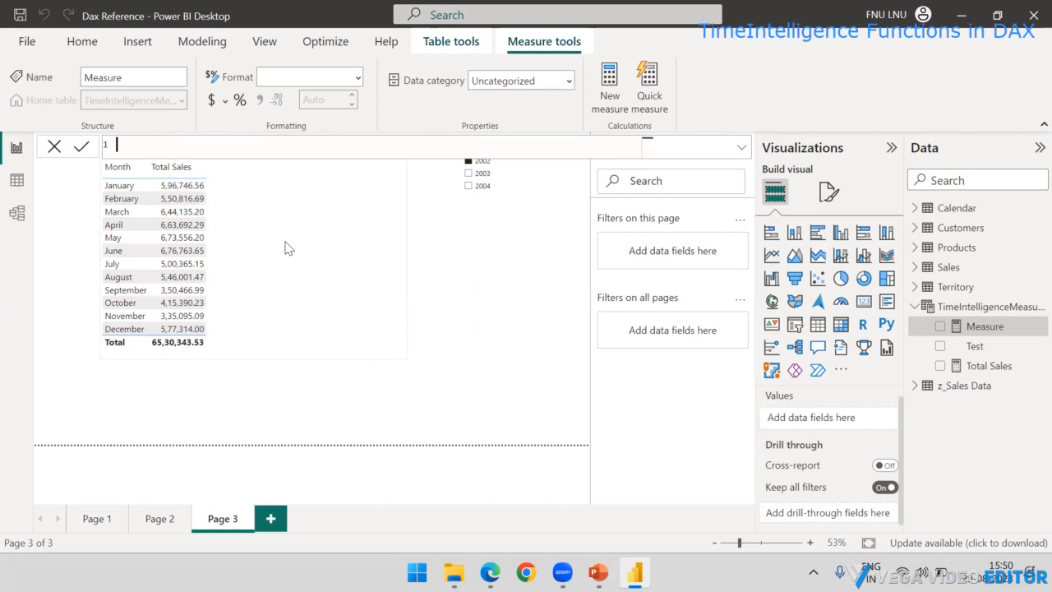
pyautogui.write('ParallelPeriod = Cal')
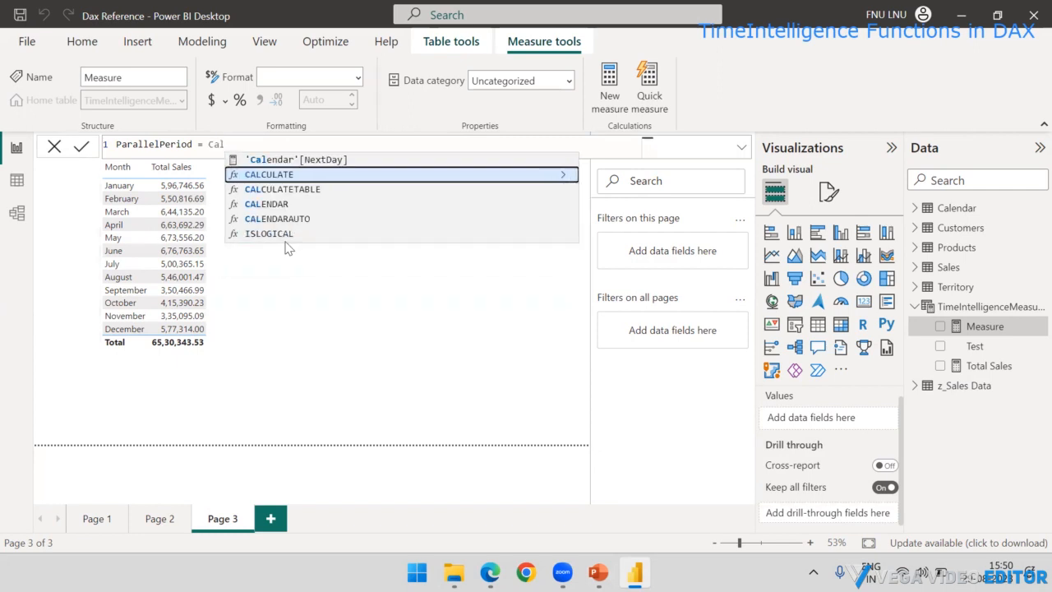
pyautogui.press('Tab')
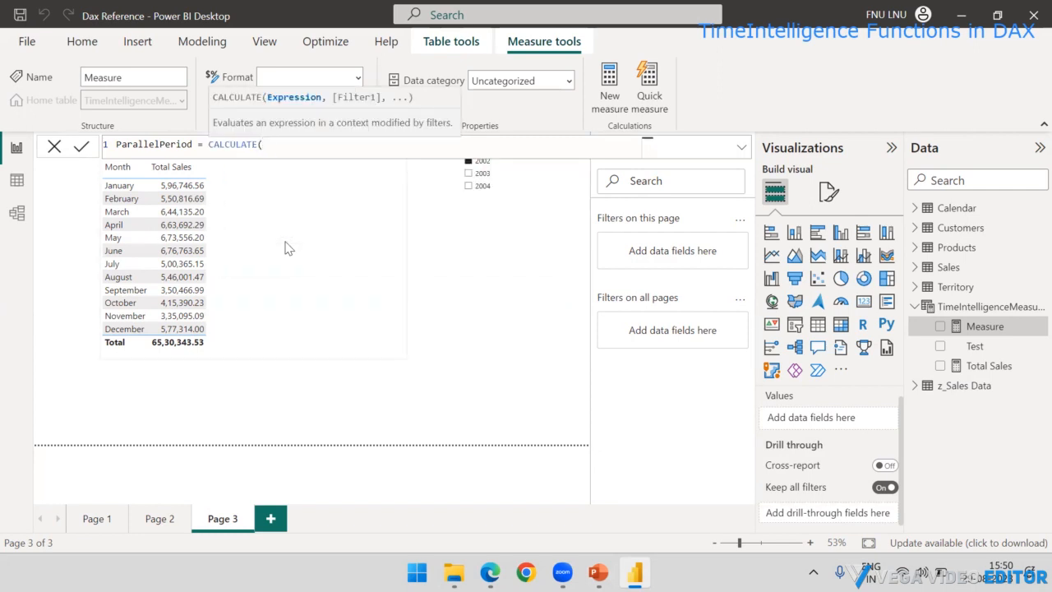
pyautogui.write('tot')
pyautogui.press('Tab')
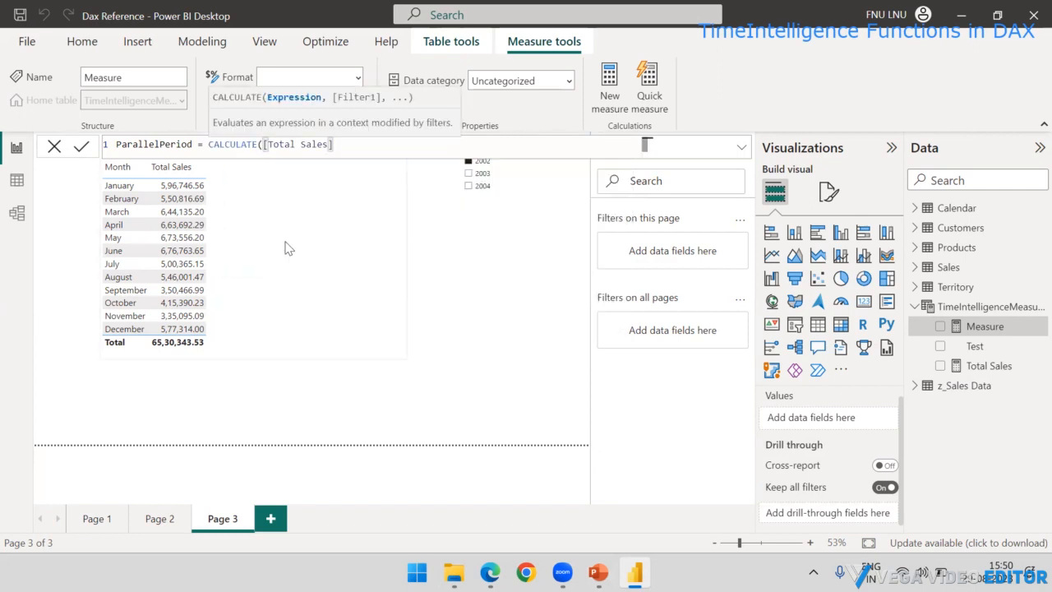
pyautogui.write(',')
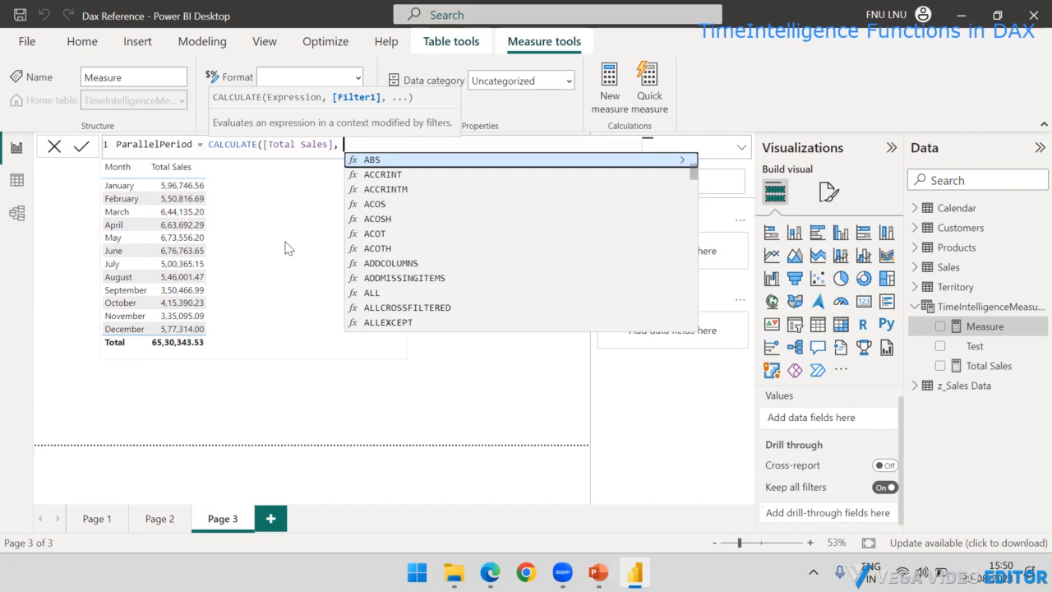
# Complete the ParallelPeriod formula with the filter PARALLELPERIOD('Calendar'[Date], 1, MONTH) and commit the measure.
pyautogui.write('Para')
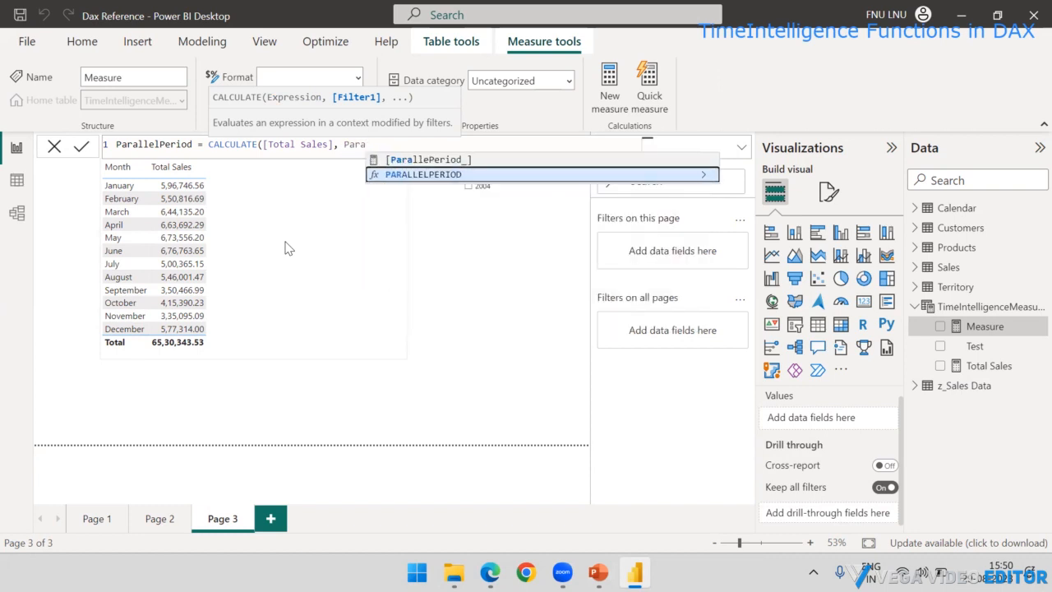
pyautogui.press('Tab')
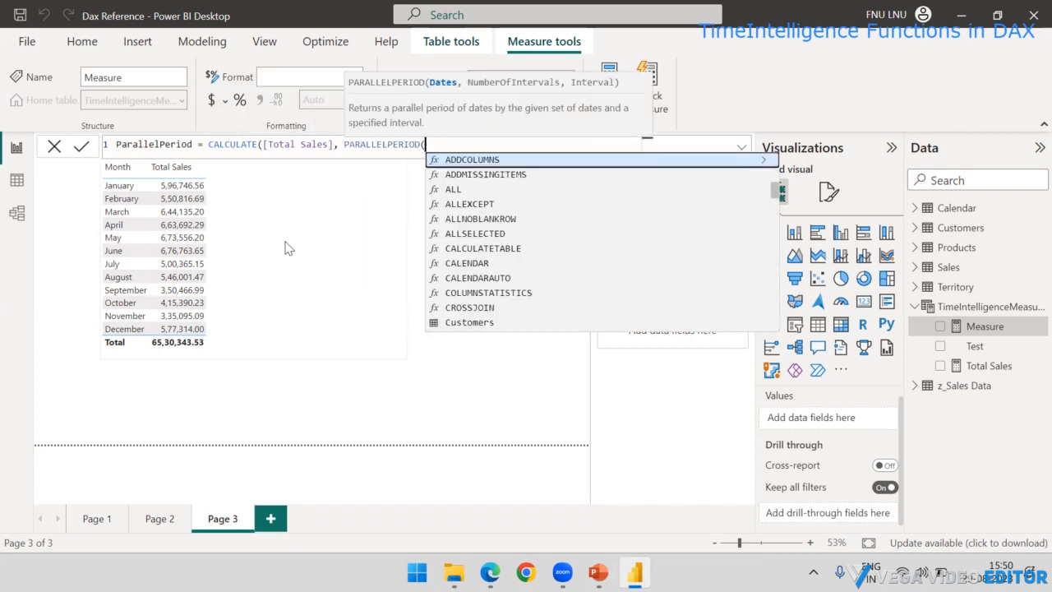
pyautogui.write("'Cal")
pyautogui.press('Down')
pyautogui.press('Tab')
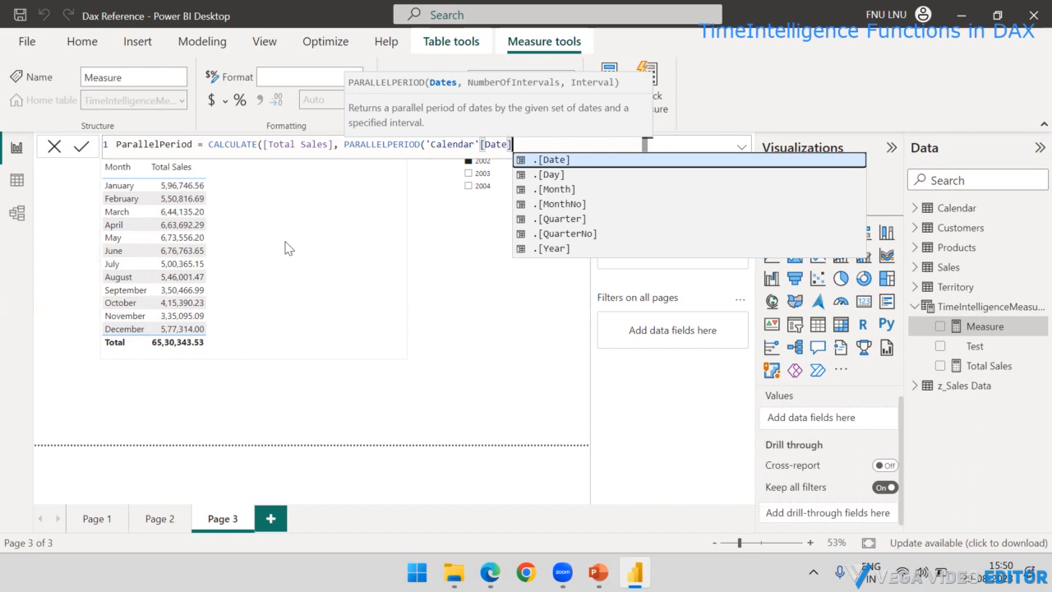
pyautogui.write(',')
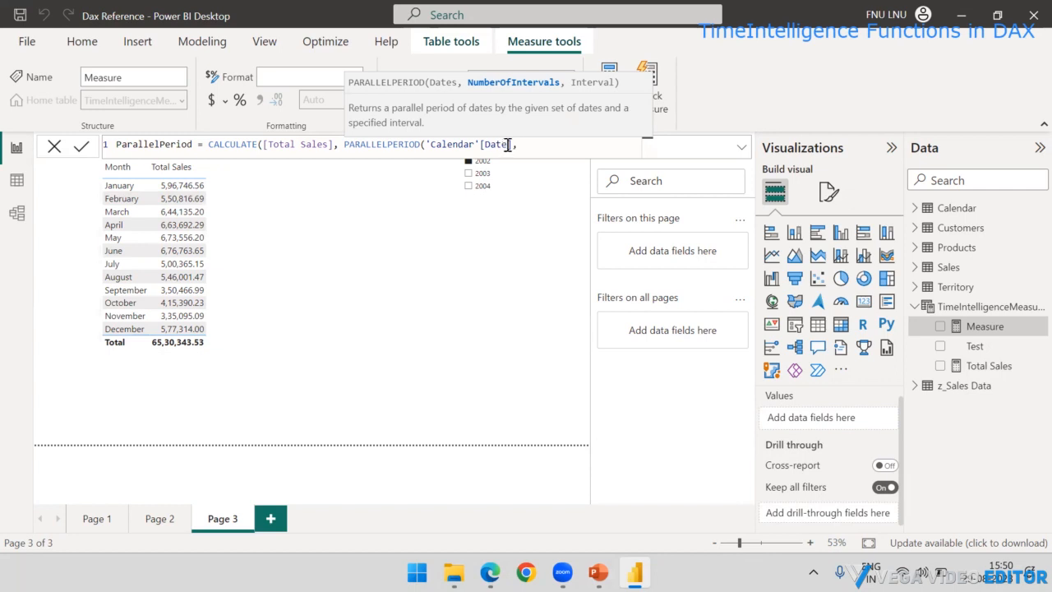
pyautogui.write('1,')
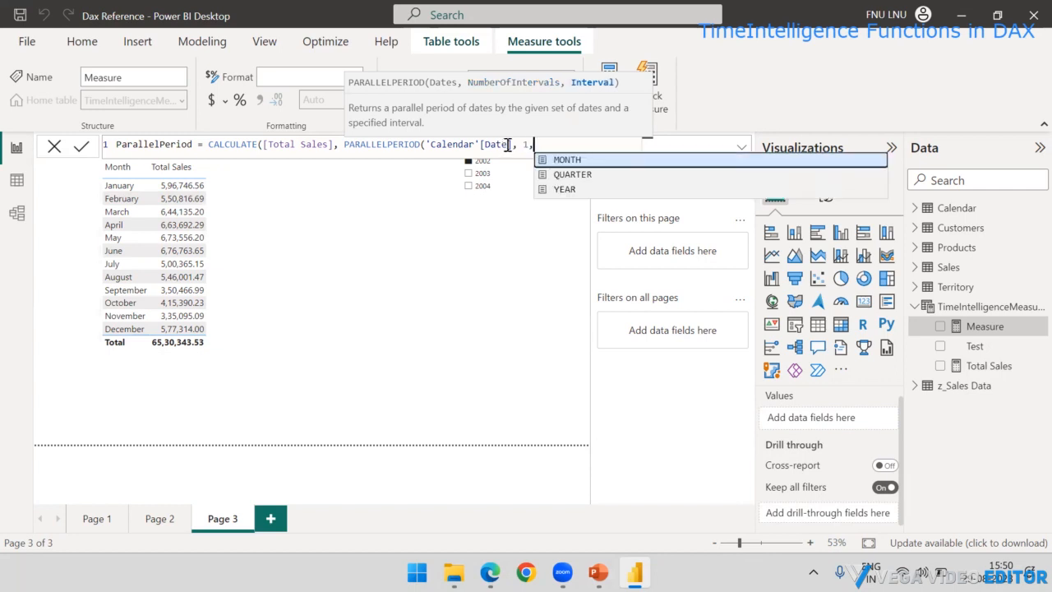
pyautogui.press('Tab')
pyautogui.write(')')
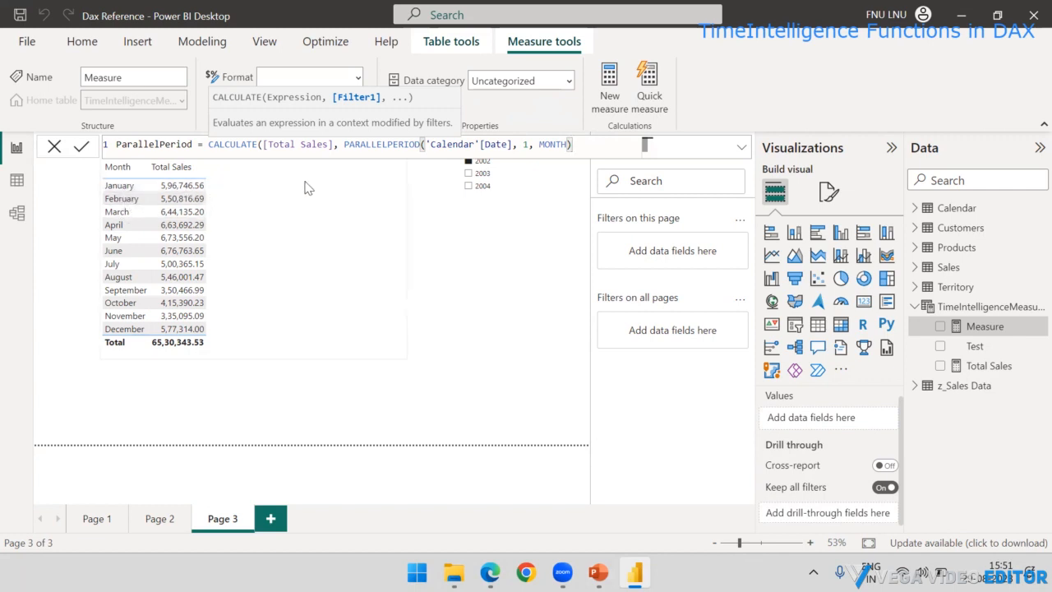
pyautogui.write(')')
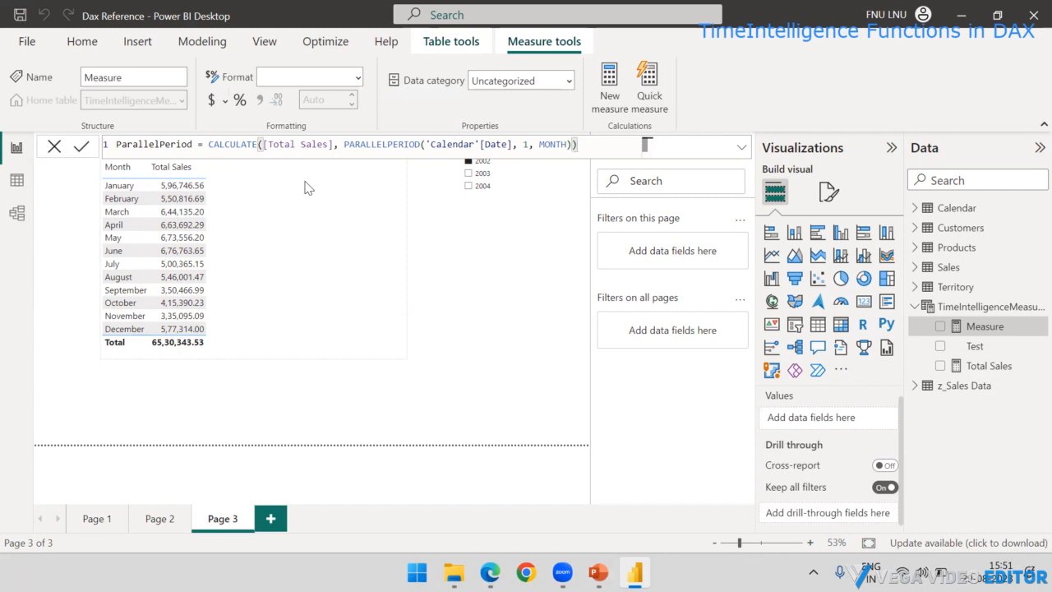
pyautogui.press('Return')
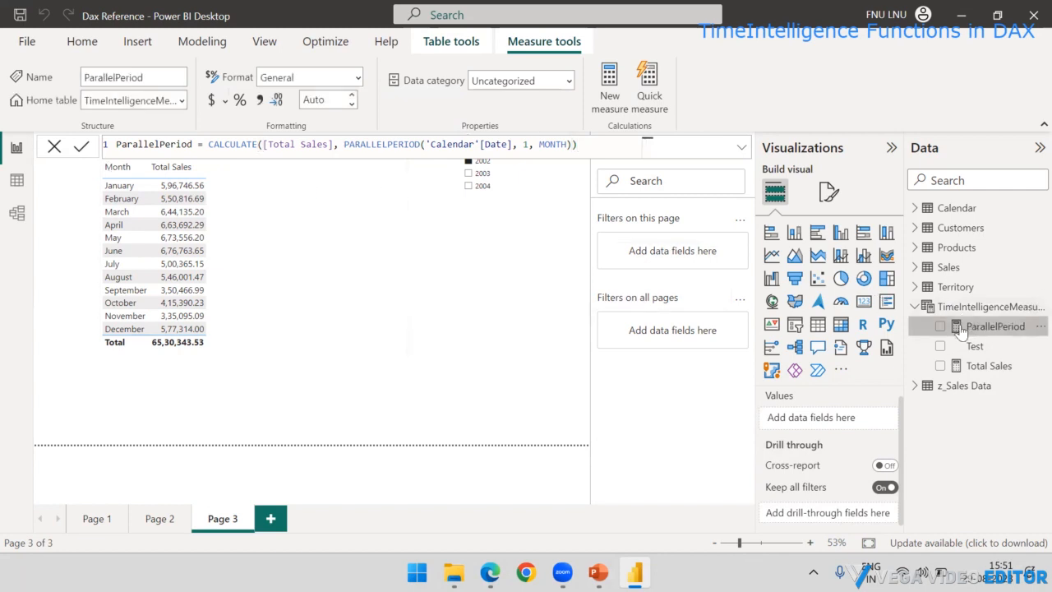
# Add the ParallelPeriod measure to the monthly sales table and reopen its formula to examine the number of intervals and the MONTH interval.
pyautogui.moveTo(960, 329); pyautogui.dragTo(266, 233)
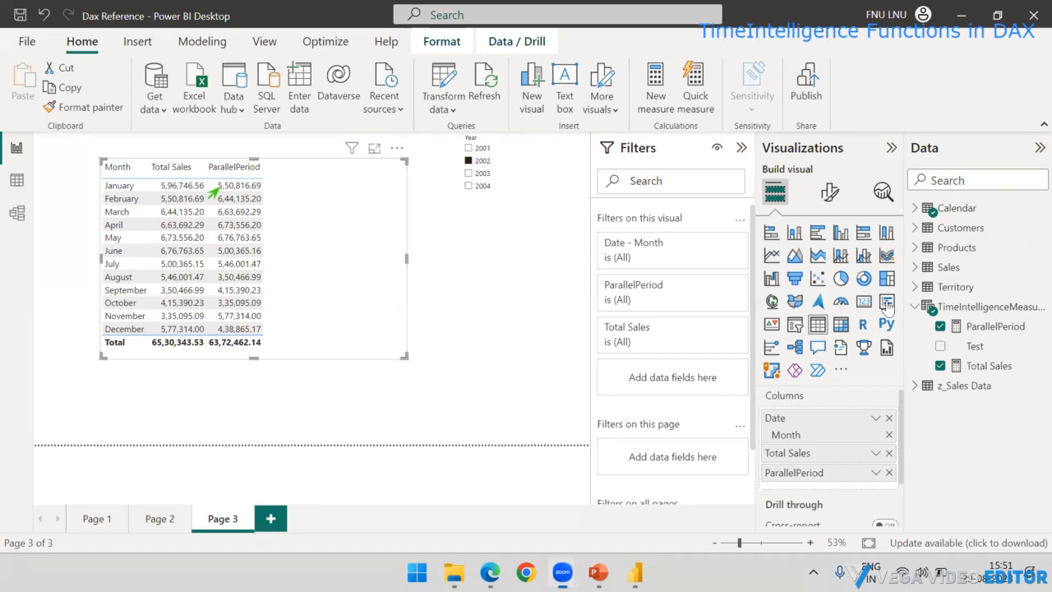
pyautogui.click(968, 326)
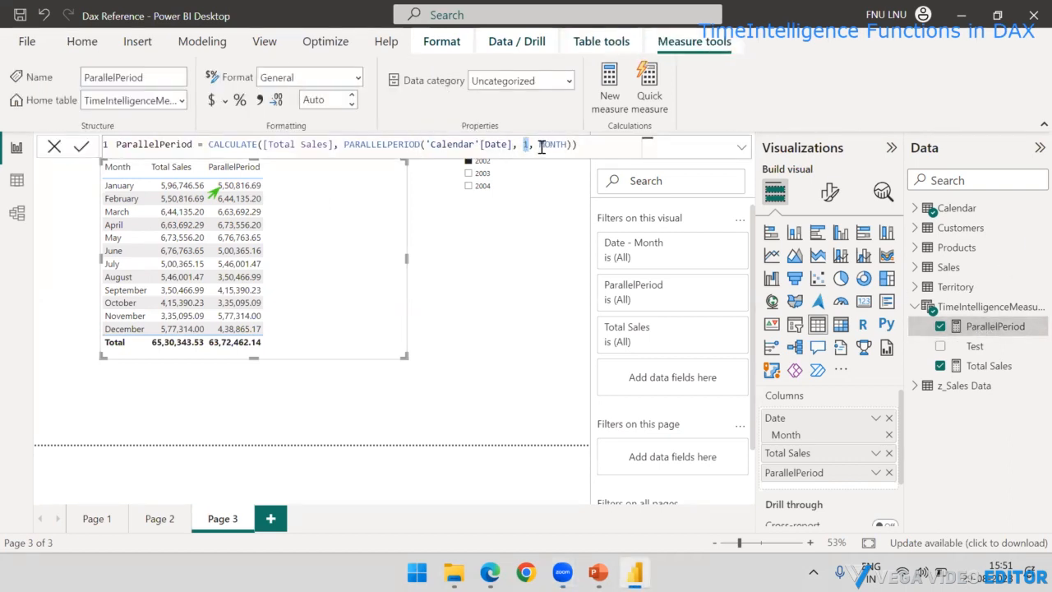
pyautogui.moveTo(539, 146); pyautogui.dragTo(569, 146)
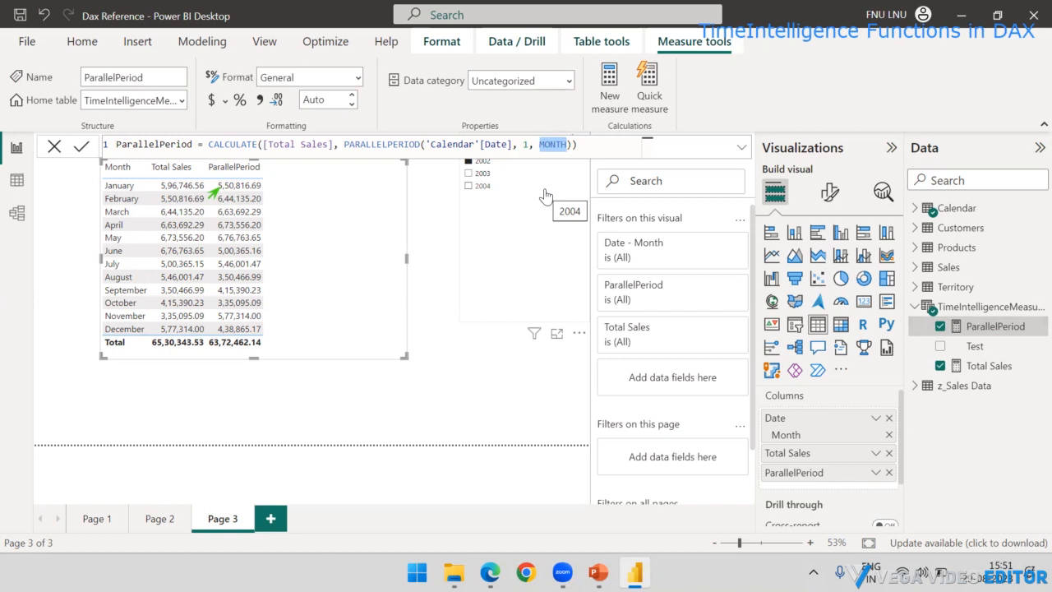
# Change the interval in the ParallelPeriod formula to YEAR and commit the measure.
pyautogui.press('BackSpace')
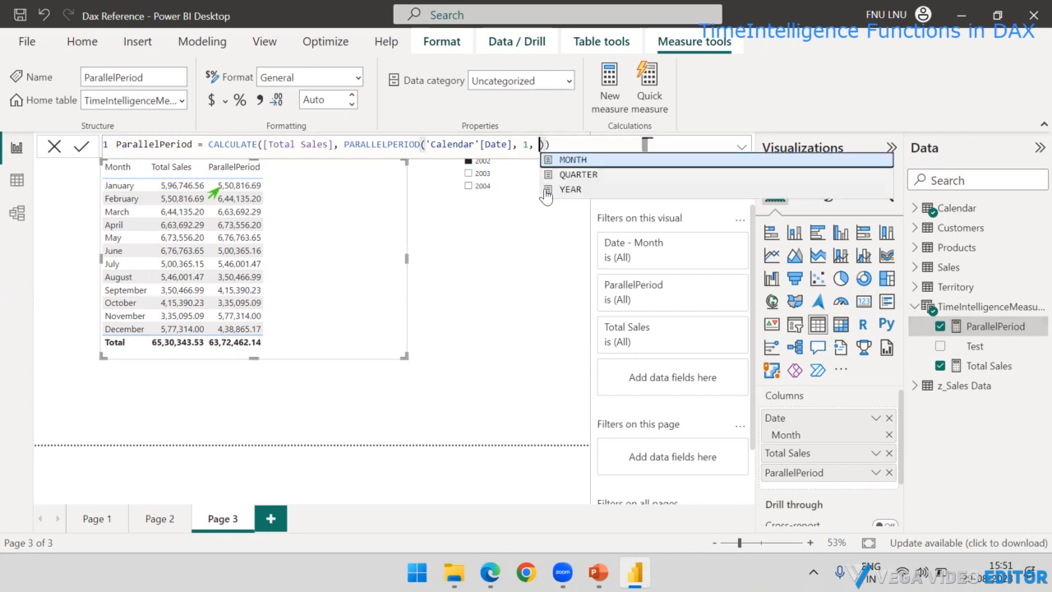
pyautogui.click(545, 190)
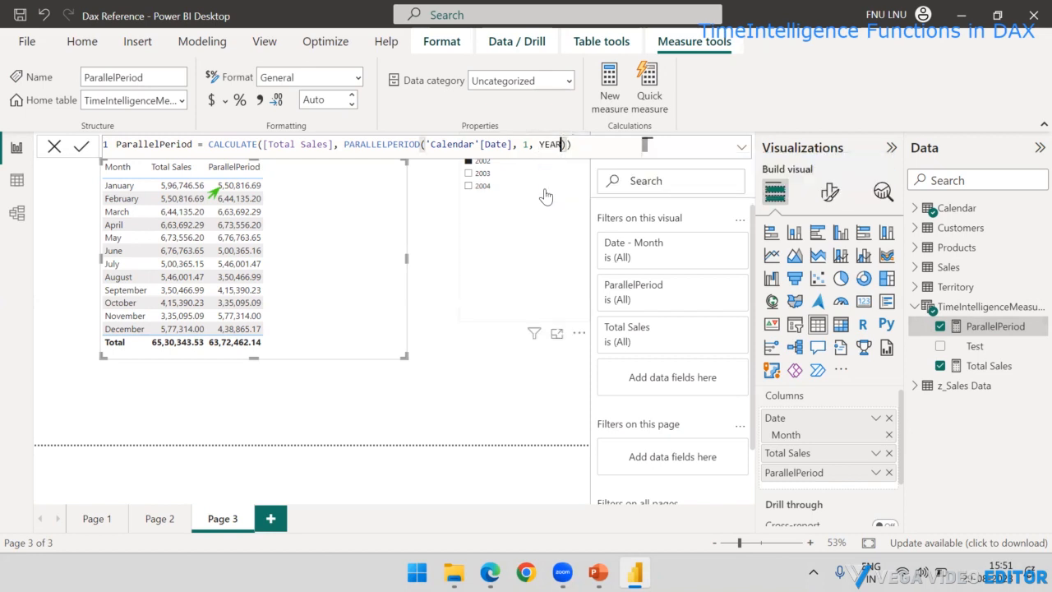
pyautogui.press('End')
pyautogui.press('Return')
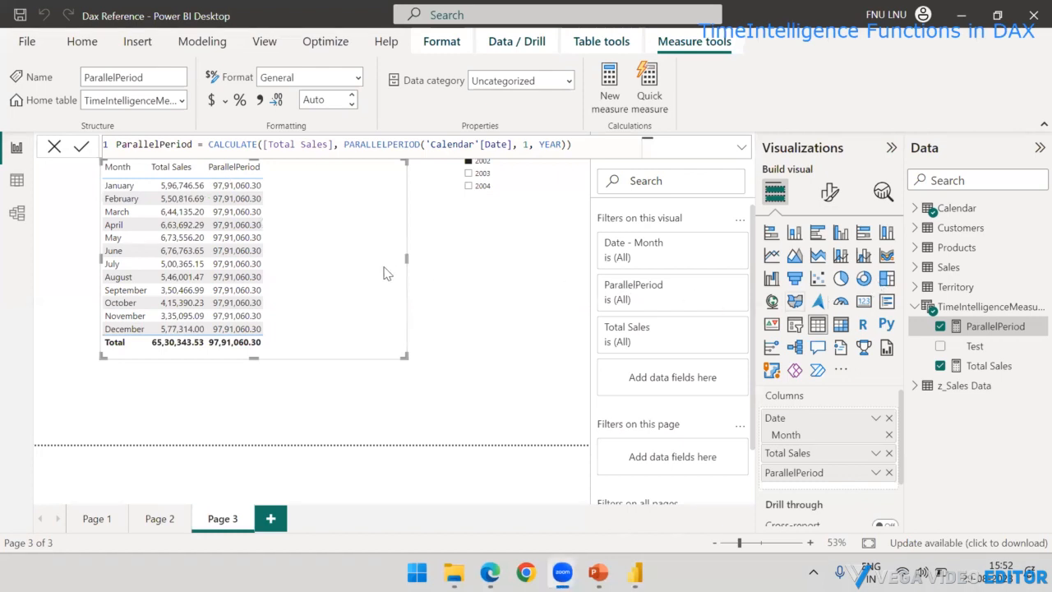
# Filter the Year slicer to 2003 to compare yearly totals with the ParallelPeriod column, and return the slicer to 2002.
pyautogui.click(486, 262)
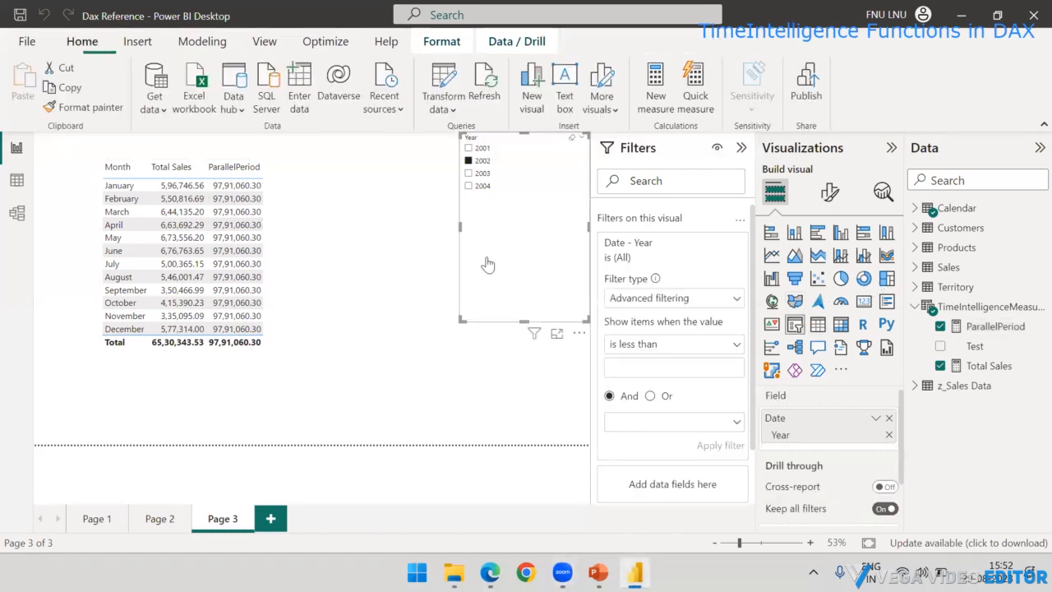
pyautogui.click(470, 174)
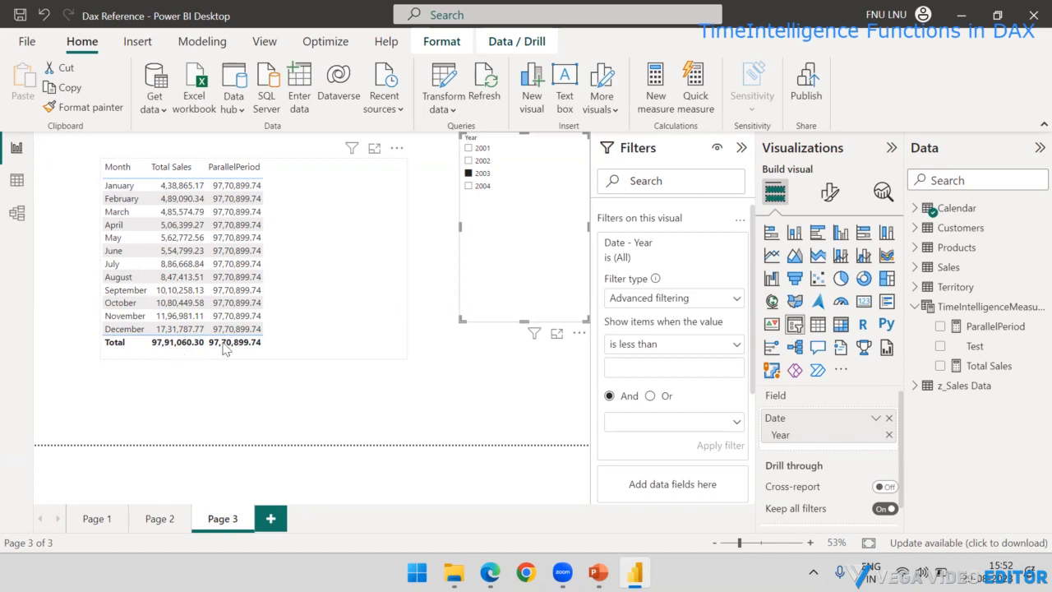
pyautogui.click(476, 163)
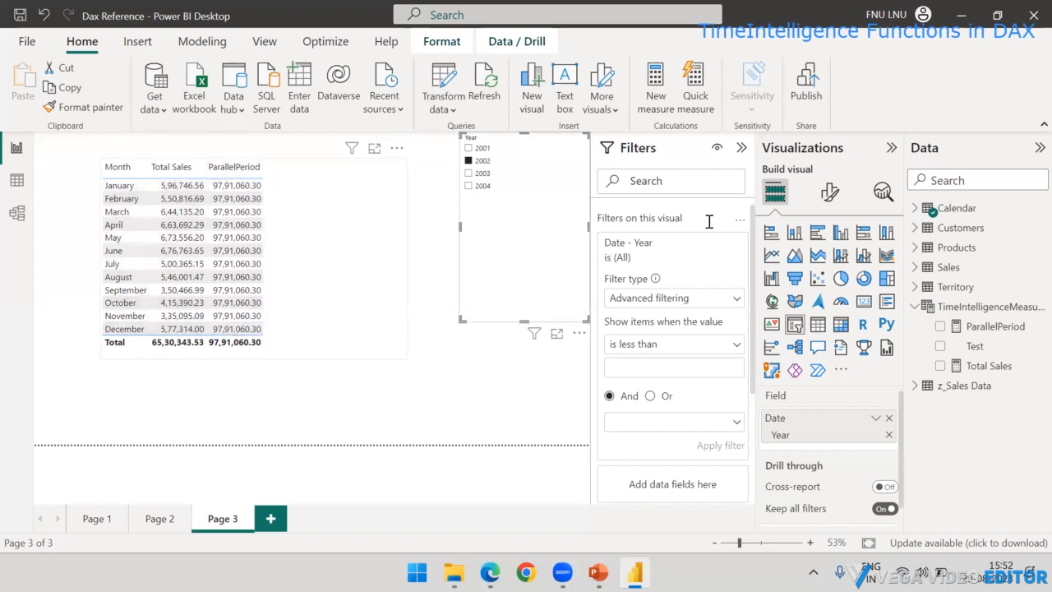
# Set the interval in the ParallelPeriod formula back to MONTH and commit the measure.
pyautogui.click(964, 324)
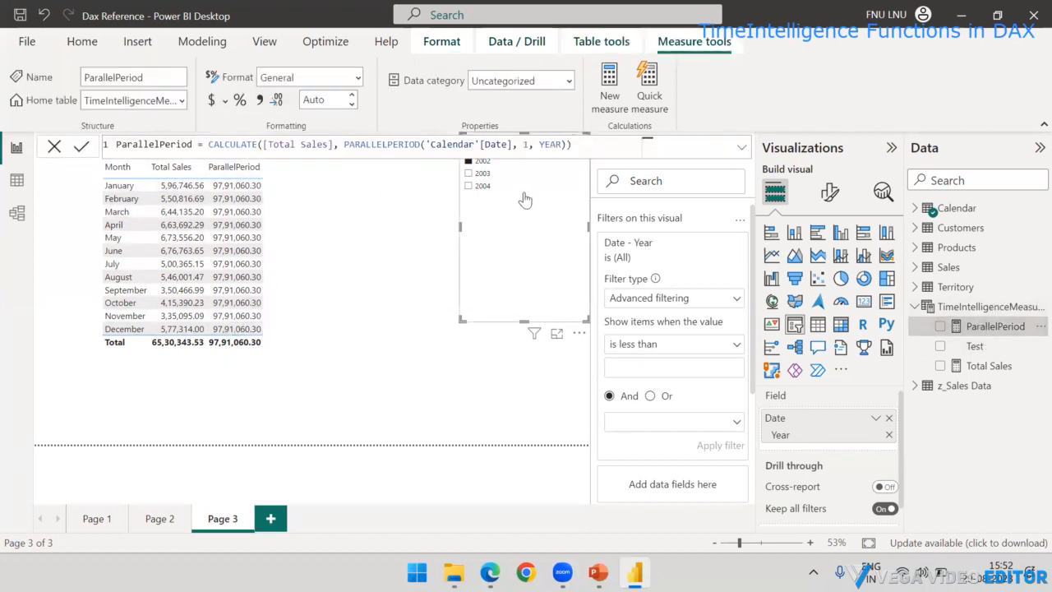
pyautogui.doubleClick(551, 145)
pyautogui.press('BackSpace')
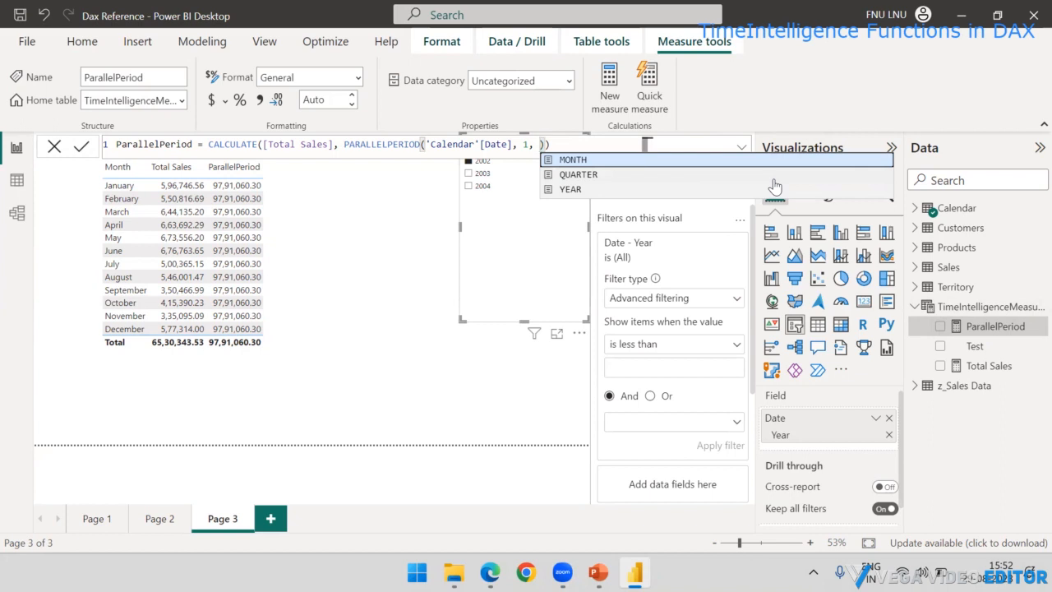
pyautogui.press('Tab')
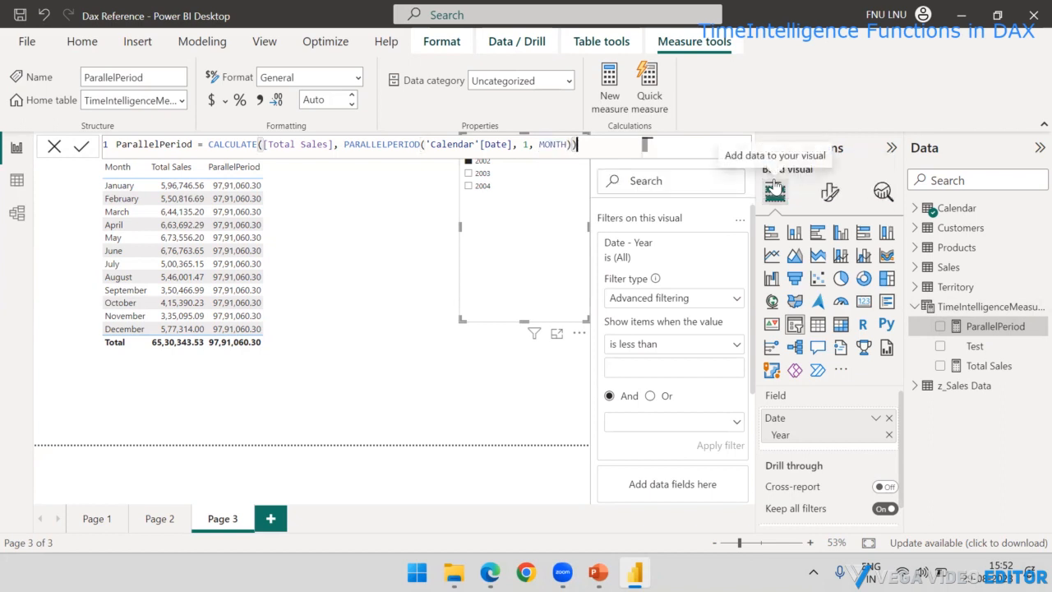
pyautogui.press('Return')
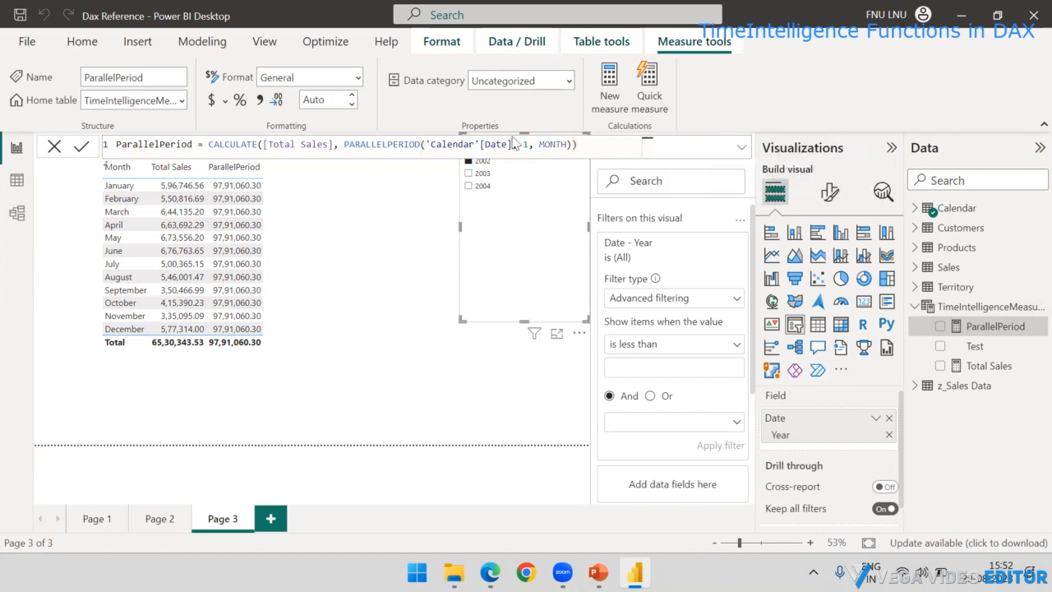
# Examine the number of intervals in the formula and compare January's ParallelPeriod value with the Total Sales column.
pyautogui.moveTo(524, 143); pyautogui.dragTo(529, 143)
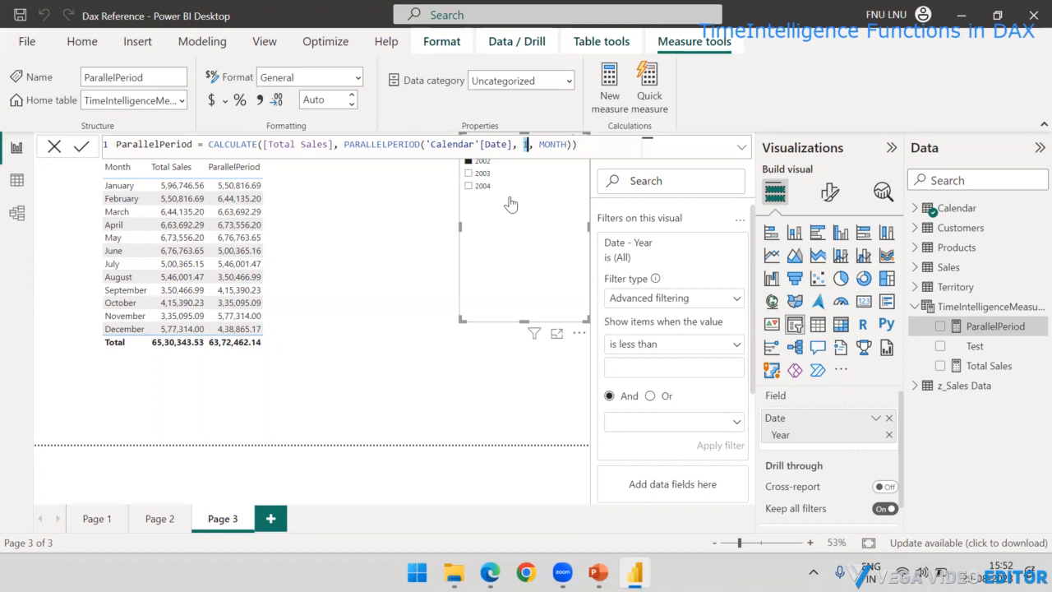
pyautogui.click(381, 206)
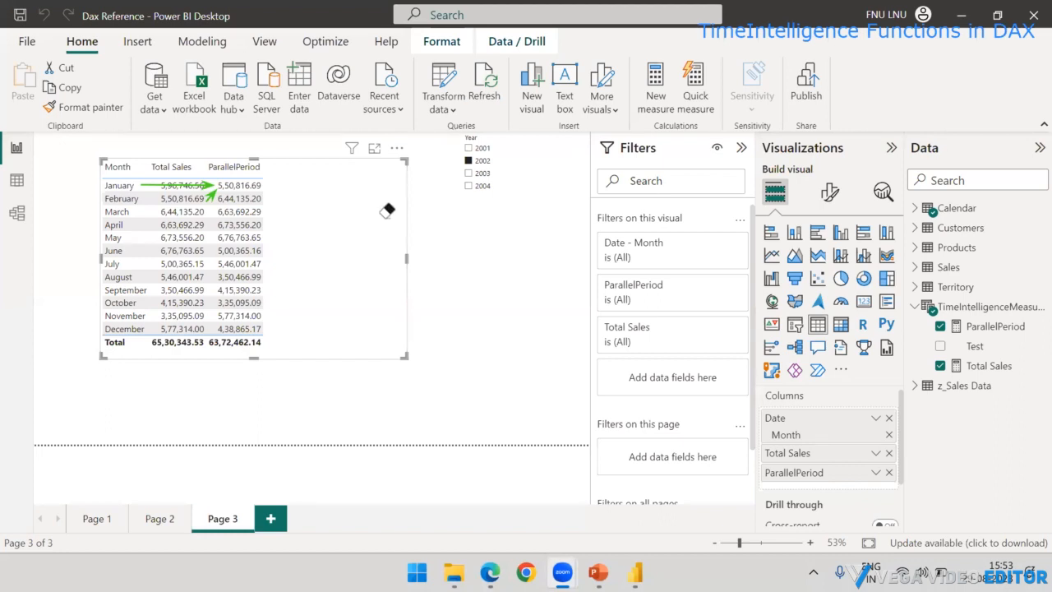
pyautogui.moveTo(226, 195); pyautogui.dragTo(207, 181)
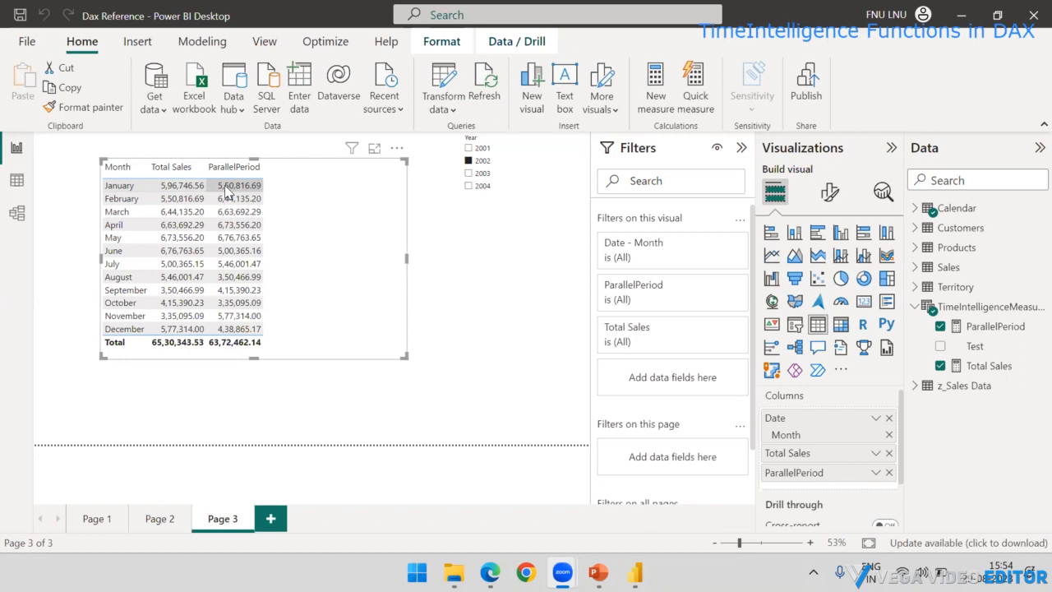
# Reopen the ParallelPeriod formula, set the number of intervals to -1, and commit the measure.
pyautogui.click(995, 326)
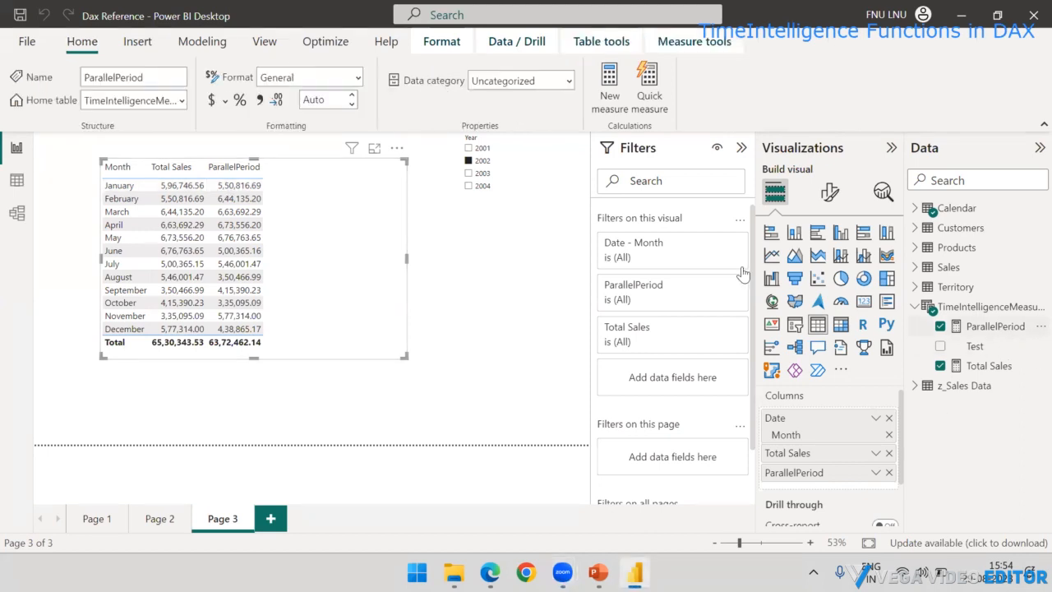
pyautogui.click(520, 146)
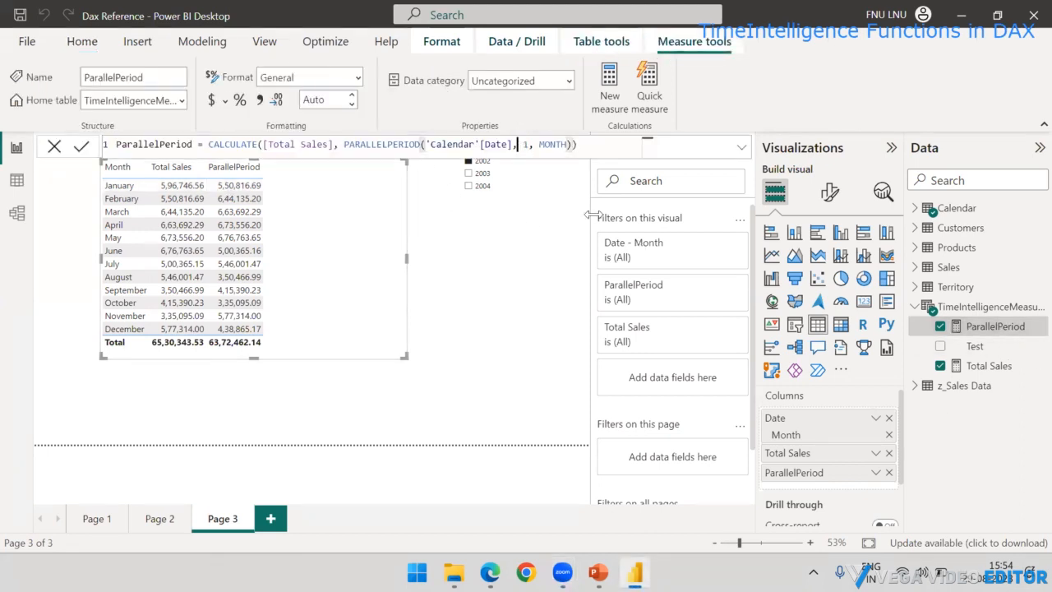
pyautogui.press('Right')
pyautogui.write('-')
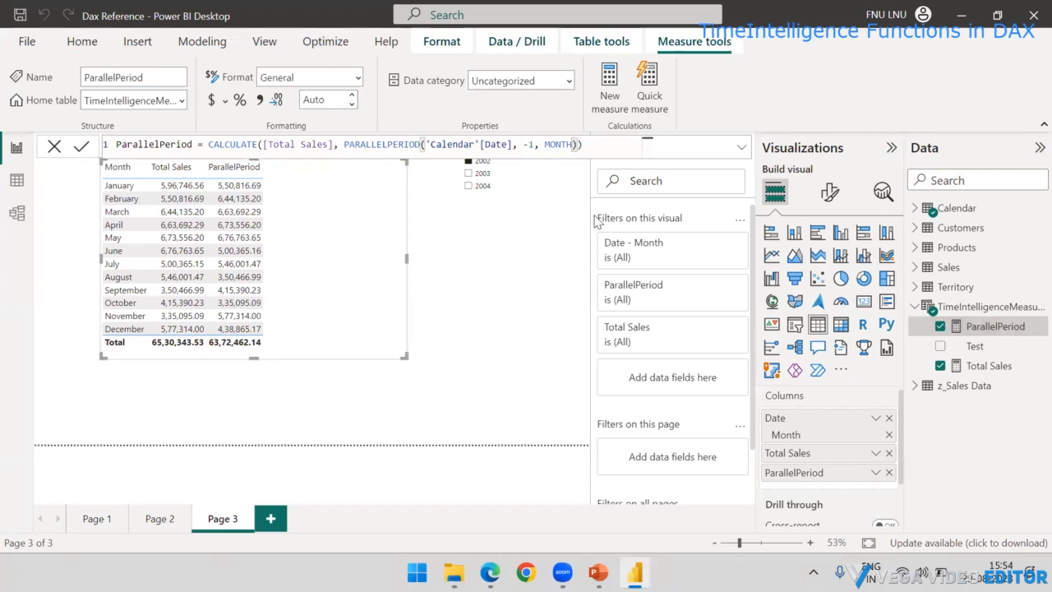
pyautogui.click(591, 140)
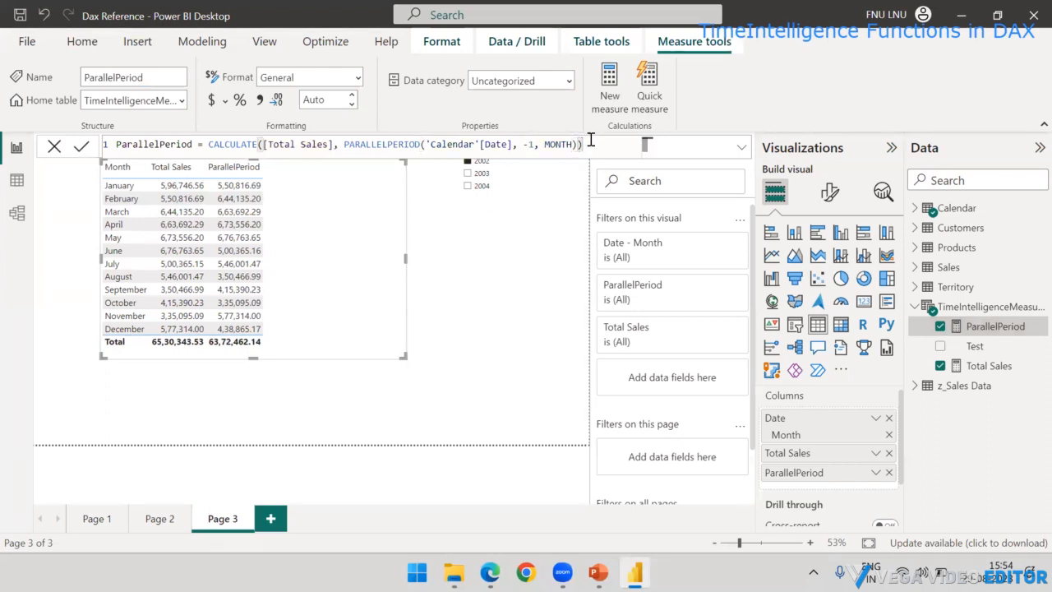
pyautogui.press('Return')
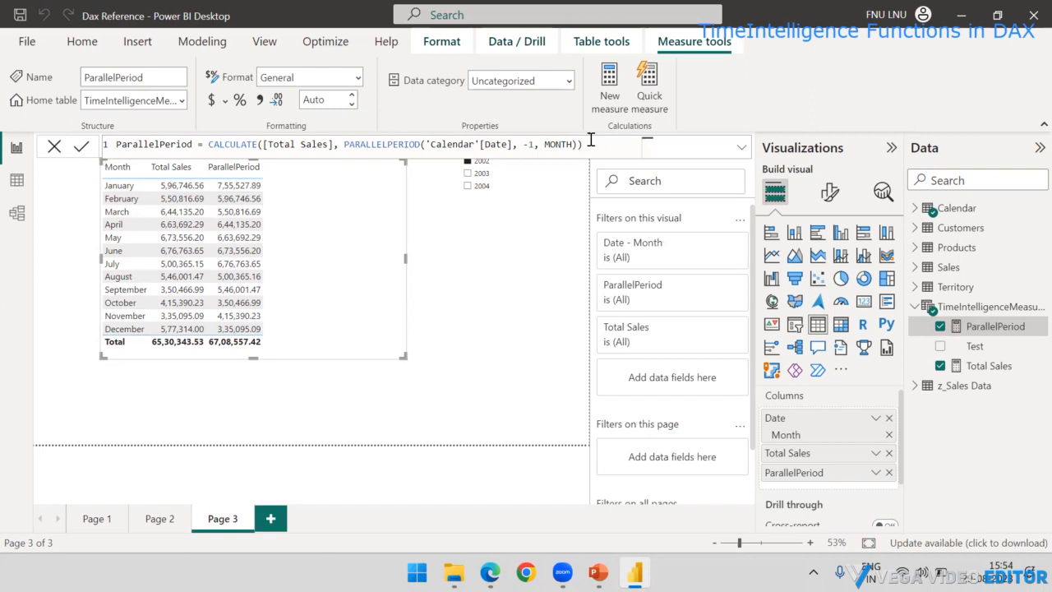
# Filter the Year slicer to 2001 to check December's Total Sales, and switch the slicer back to 2002.
pyautogui.click(486, 250)
pyautogui.click(469, 149)
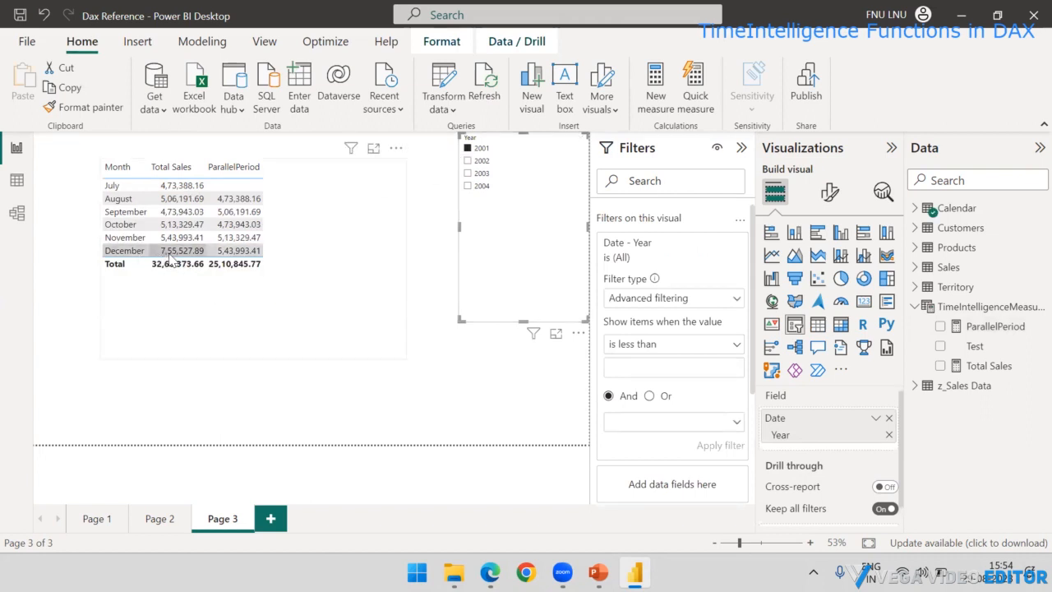
pyautogui.click(480, 162)
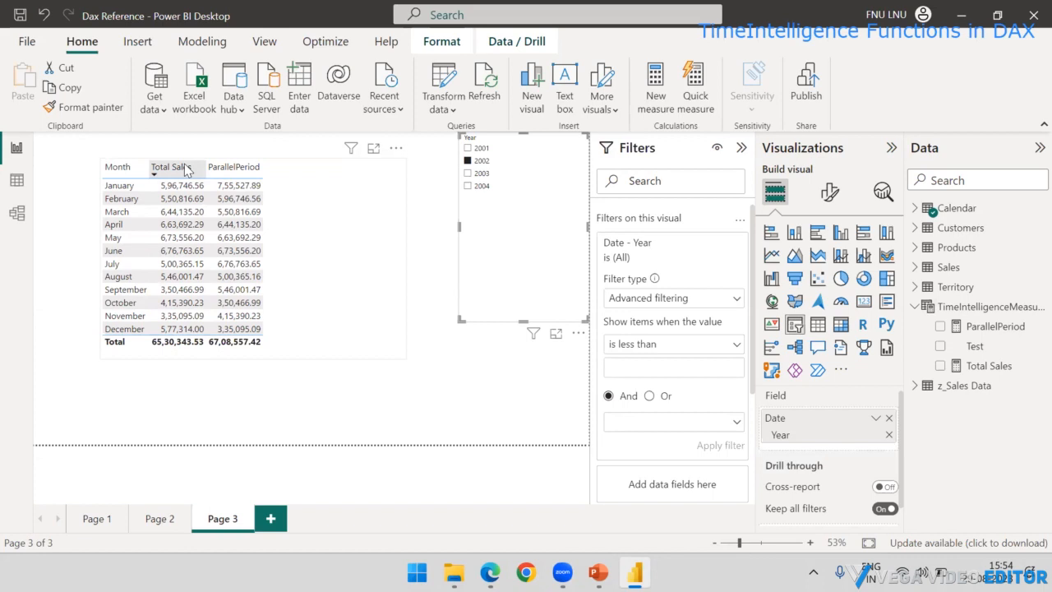
# Replace the MONTH interval in the ParallelPeriod formula with QUARTER and commit the measure.
pyautogui.click(996, 327)
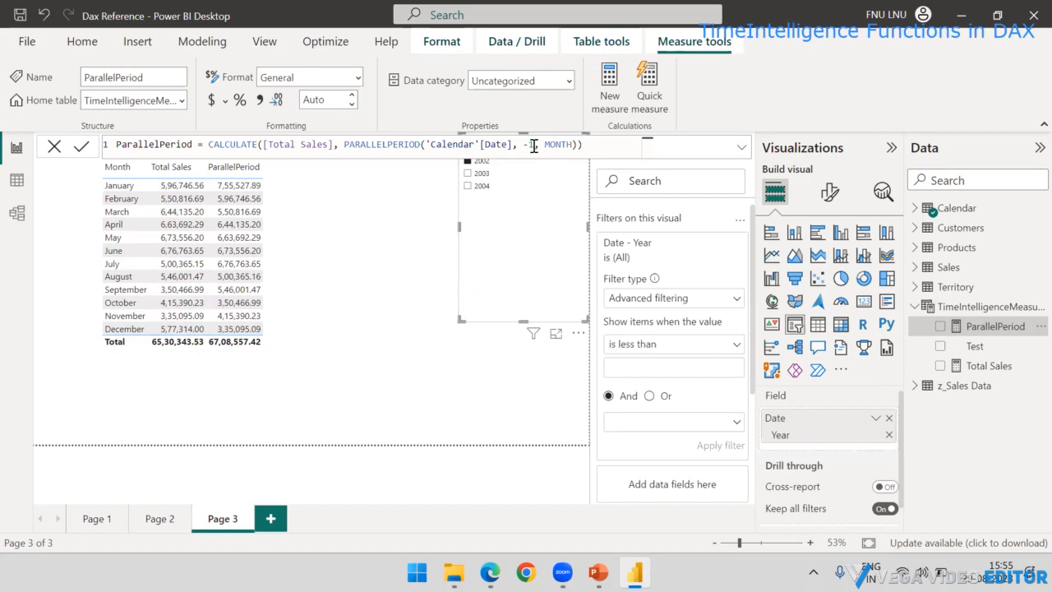
pyautogui.doubleClick(556, 145)
pyautogui.press('BackSpace')
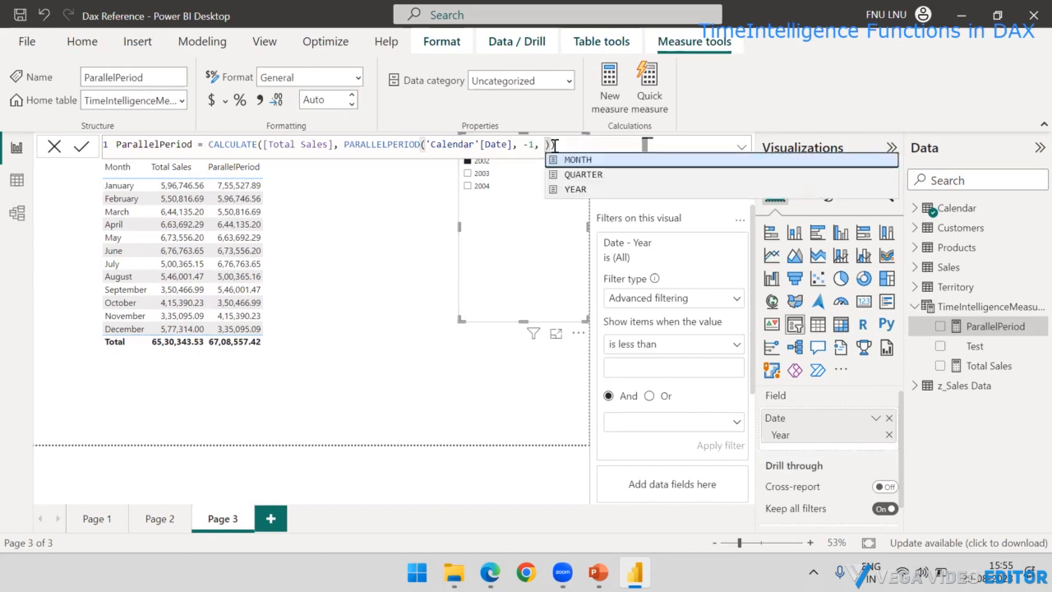
pyautogui.press('Down')
pyautogui.press('Up')
pyautogui.press('Down')
pyautogui.press('Down')
pyautogui.press('Up')
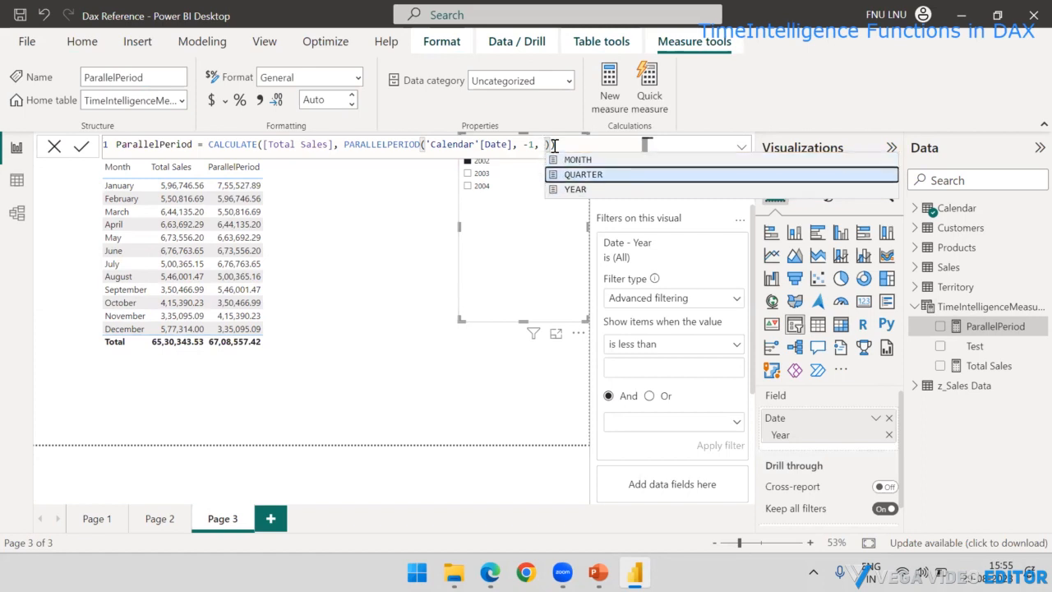
pyautogui.press('Down')
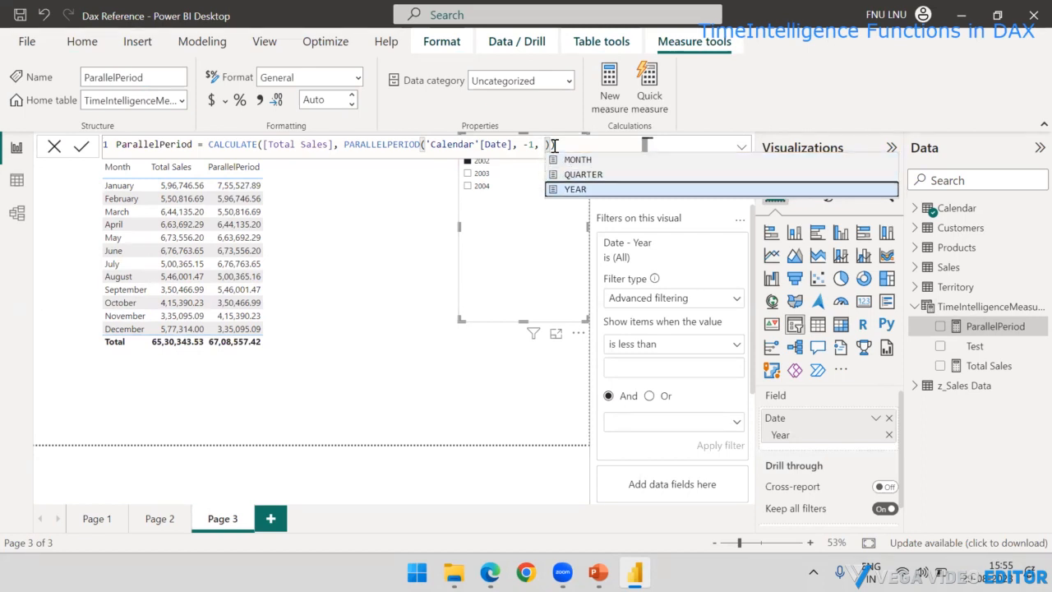
pyautogui.press('Up')
pyautogui.press('Up')
pyautogui.press('Down')
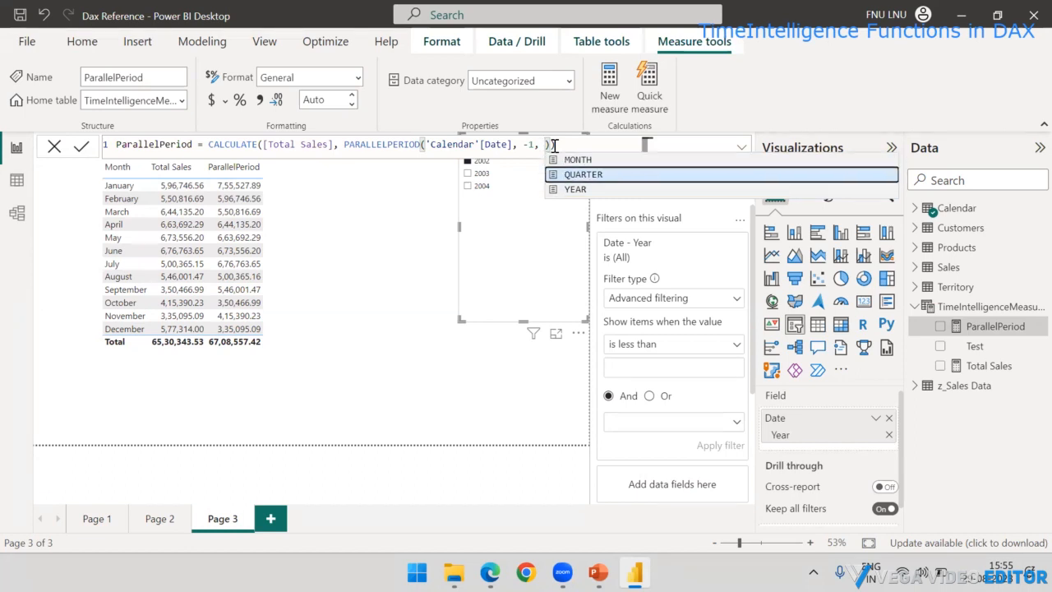
pyautogui.press('Tab')
pyautogui.press('Right')
pyautogui.press('Right')
pyautogui.press('Return')
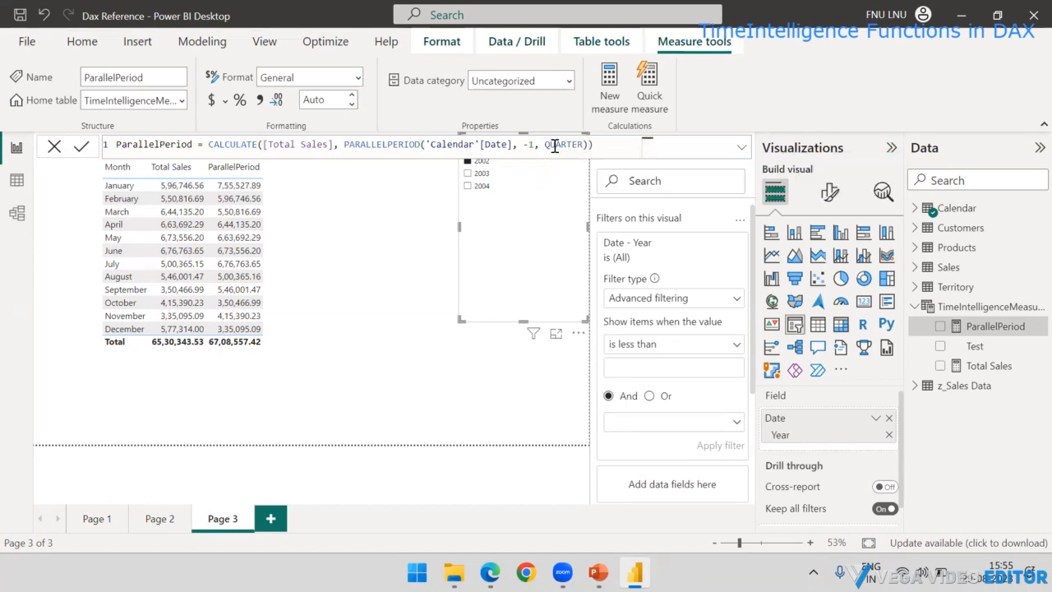
pyautogui.press('Return')
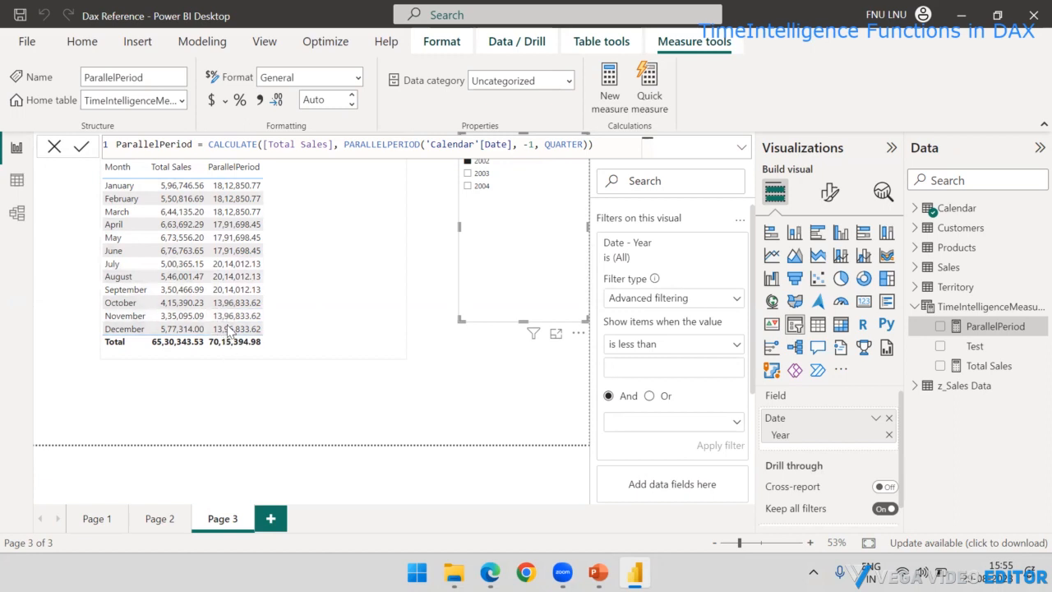
# Replace the QUARTER interval with MONTH in the ParallelPeriod formula, commit it, and deselect all visuals.
pyautogui.doubleClick(557, 145)
pyautogui.press('BackSpace')
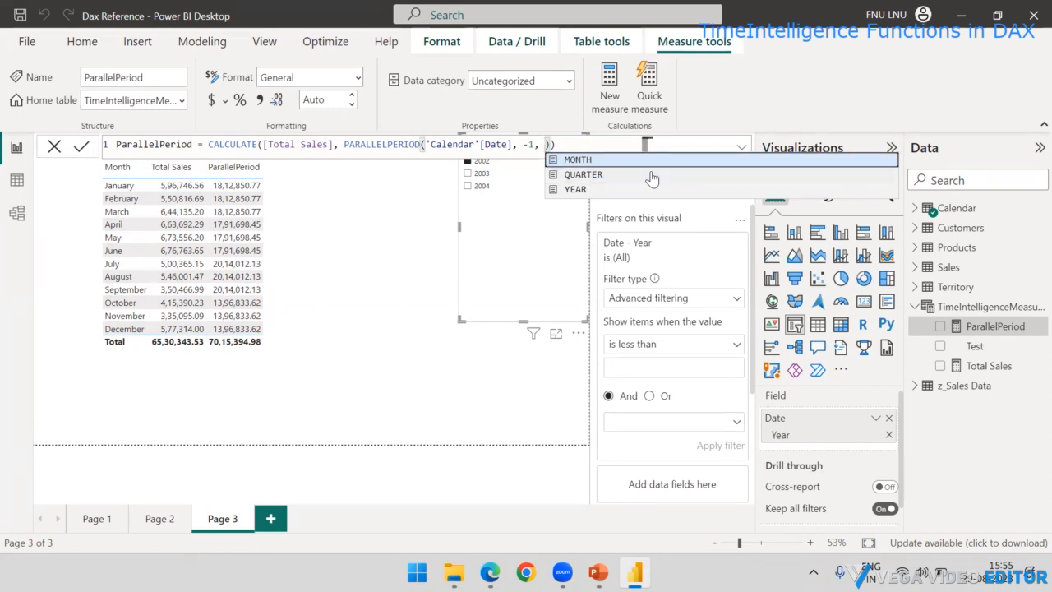
pyautogui.press('Tab')
pyautogui.press('End')
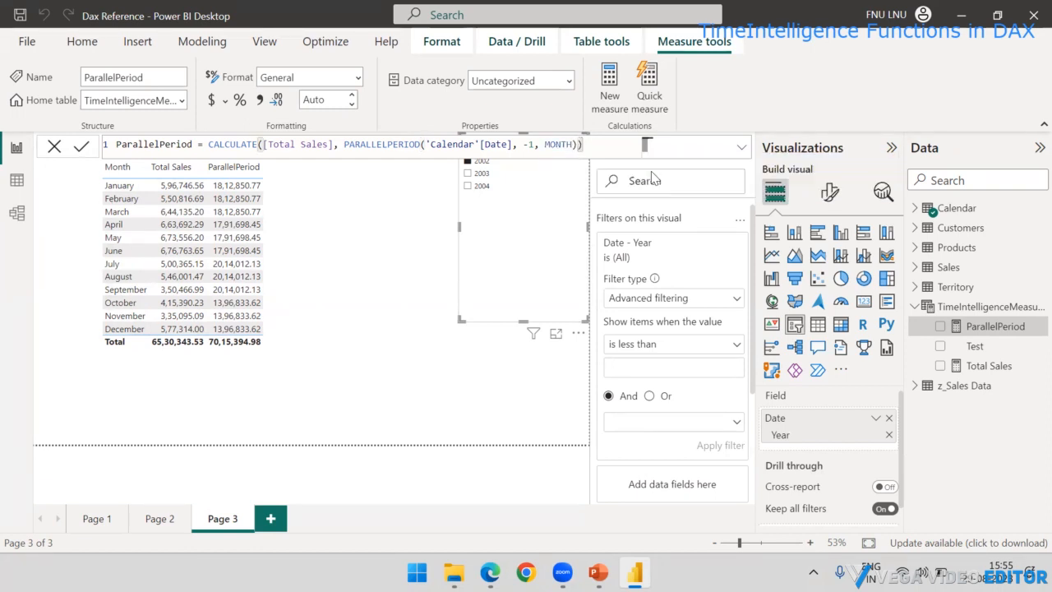
pyautogui.press('Return')
pyautogui.click(323, 374)
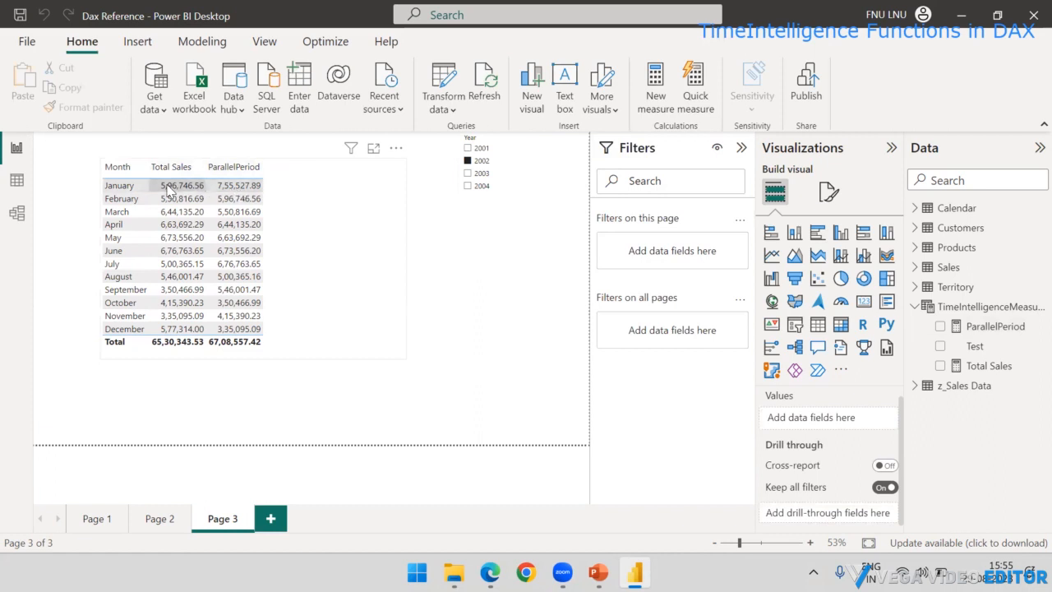
# Create a new measure named Diff in the TimeIntelligenceMeasures table.
pyautogui.click(983, 307)
pyautogui.rightClick(983, 307)
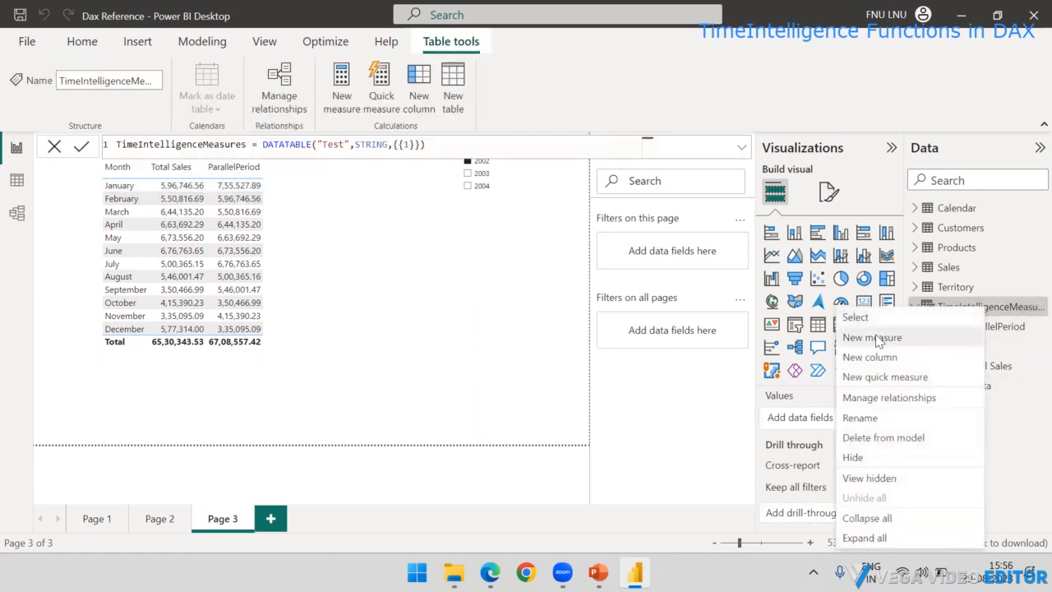
pyautogui.click(873, 337)
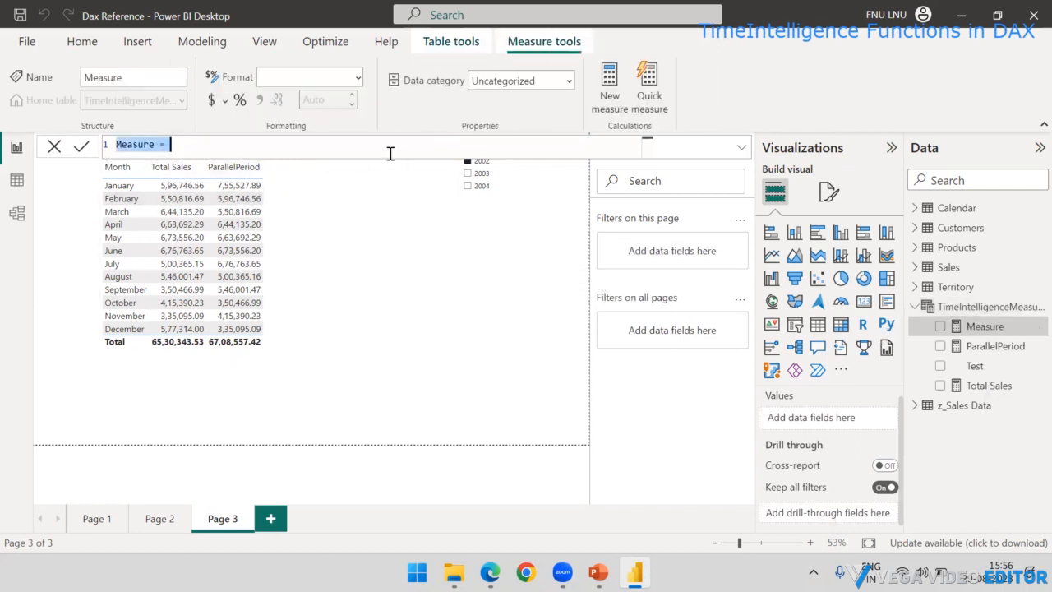
pyautogui.press('BackSpace')
pyautogui.write('Diff')
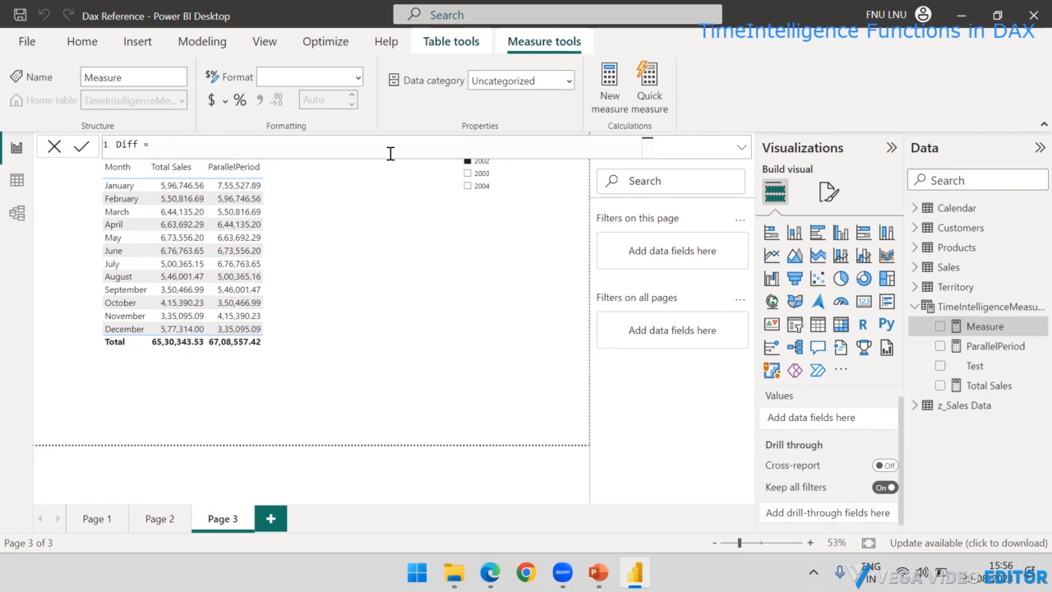
# Define the Diff measure as [Total Sales] - [ParallelPeriod] and commit it.
pyautogui.write('S')
pyautogui.press('BackSpace')
pyautogui.write('tot')
pyautogui.press('Tab')
pyautogui.write('- Para')
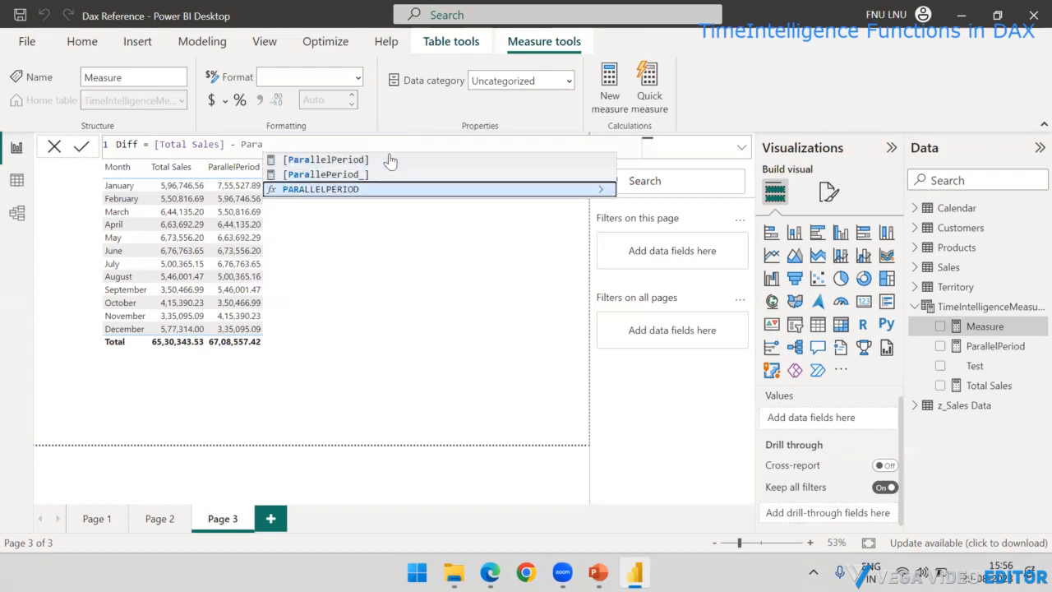
pyautogui.press('Up')
pyautogui.press('Up')
pyautogui.press('Tab')
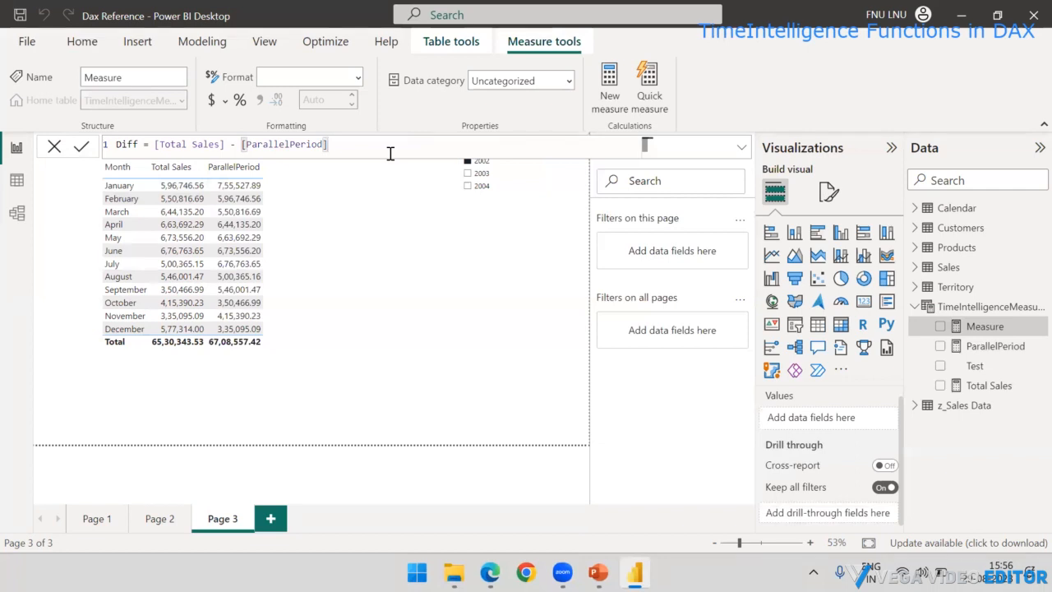
pyautogui.press('Return')
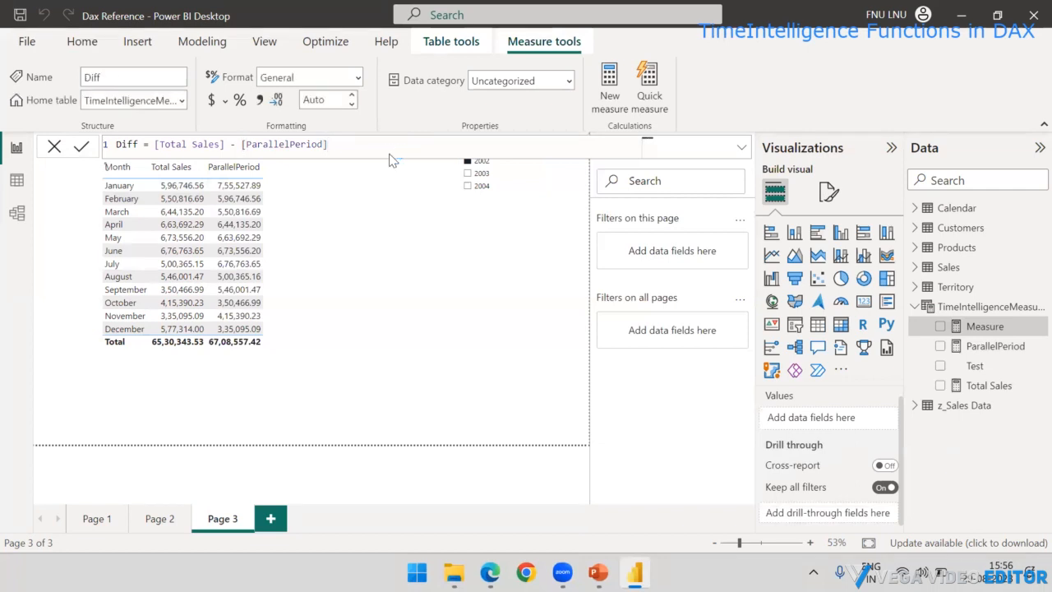
# Add the Diff measure to the monthly sales table, widen the table visual, and keep it selected.
pyautogui.moveTo(970, 331); pyautogui.dragTo(310, 211)
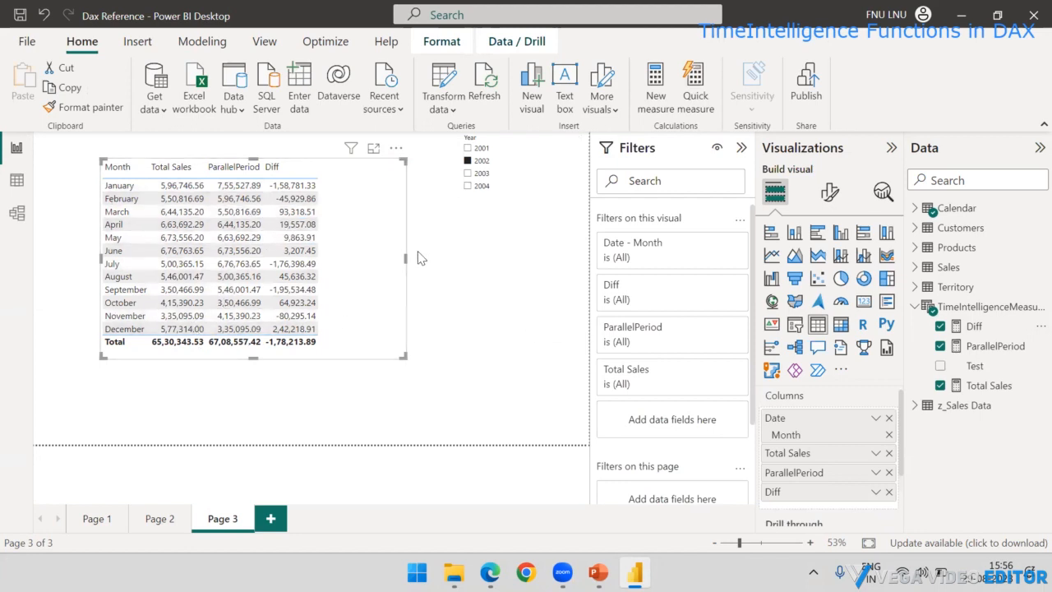
pyautogui.moveTo(406, 259); pyautogui.dragTo(438, 266)
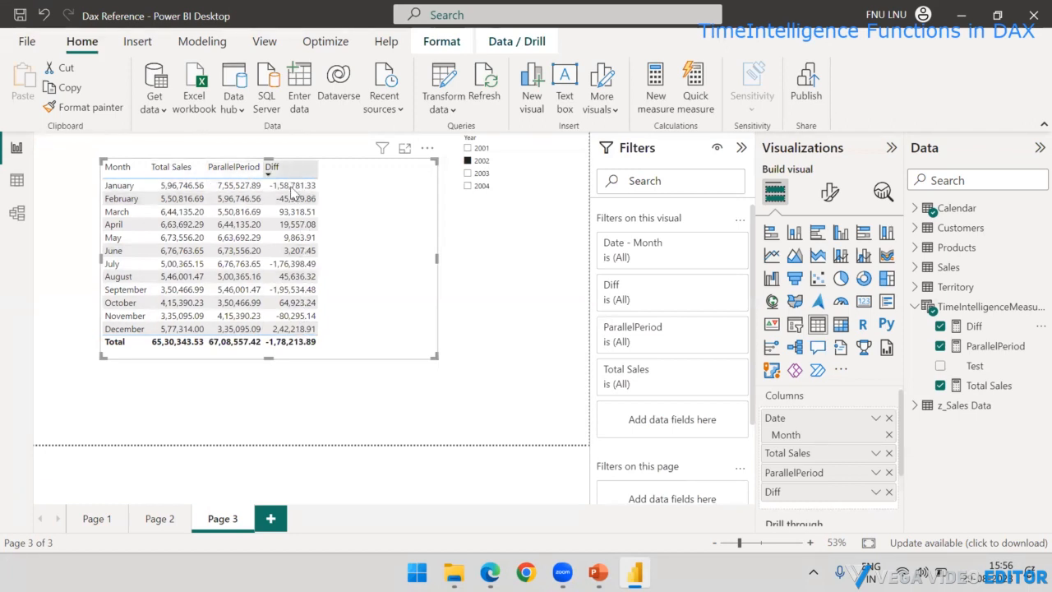
pyautogui.click(446, 242)
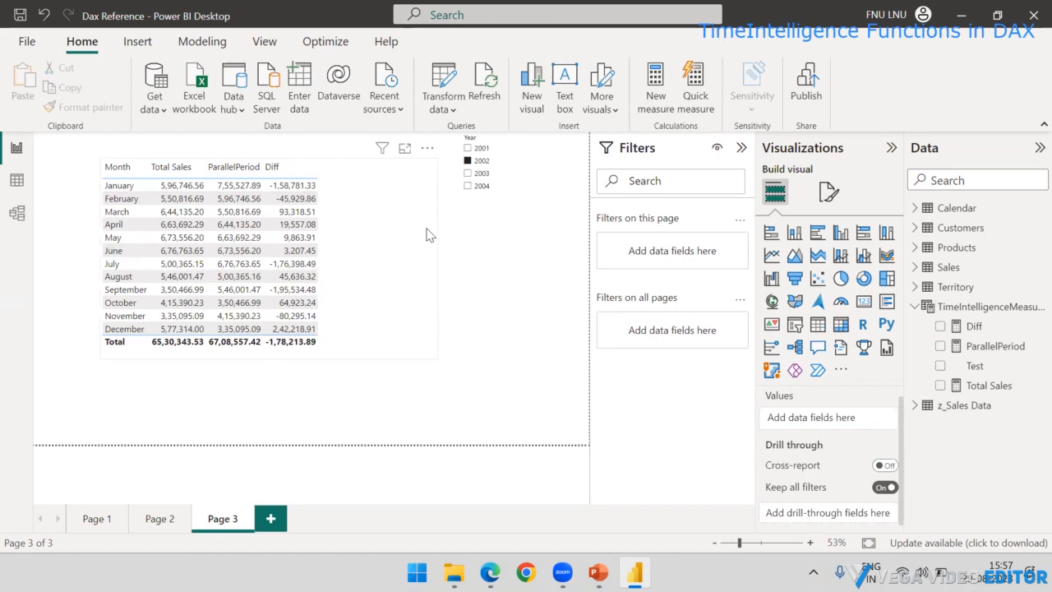
pyautogui.click(427, 235)
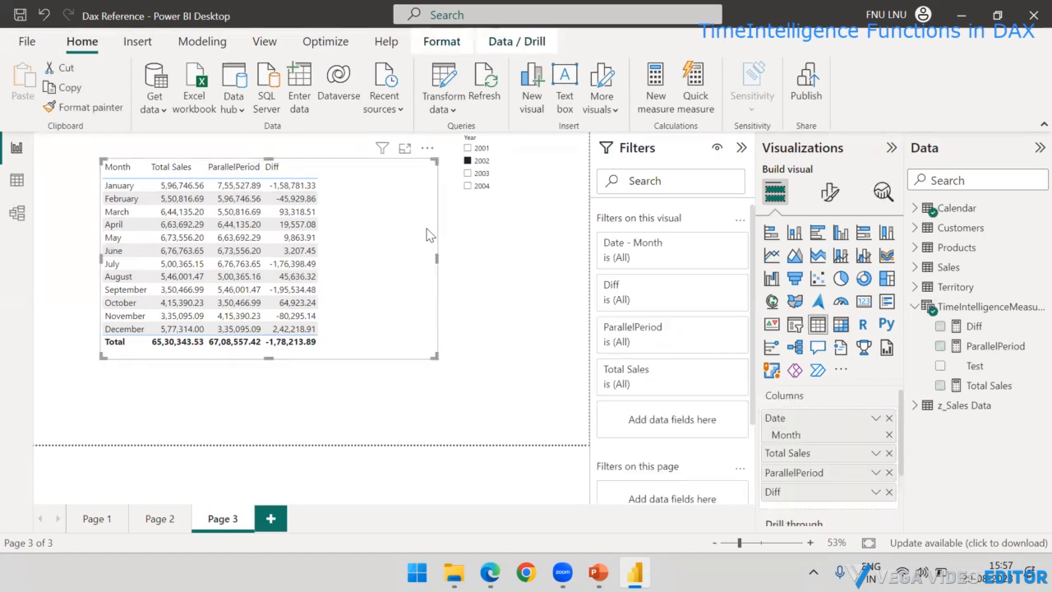
# Create a new measure named % in the TimeIntelligenceMeasures table, with [Diff] as the beginning of its formula.
pyautogui.rightClick(981, 312)
pyautogui.click(876, 338)
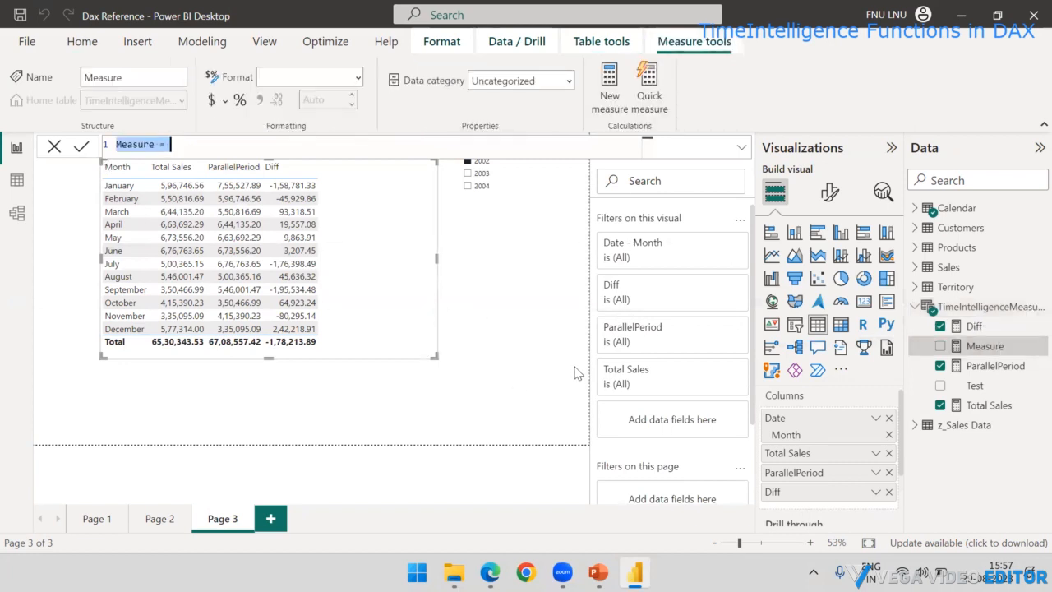
pyautogui.press('BackSpace')
pyautogui.write('Ma')
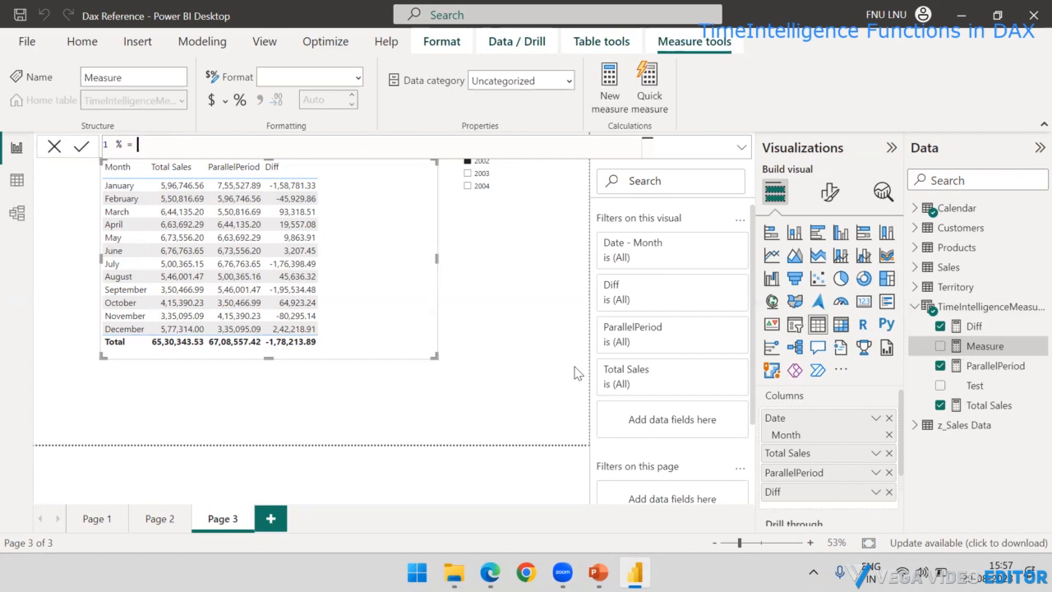
pyautogui.write('Di')
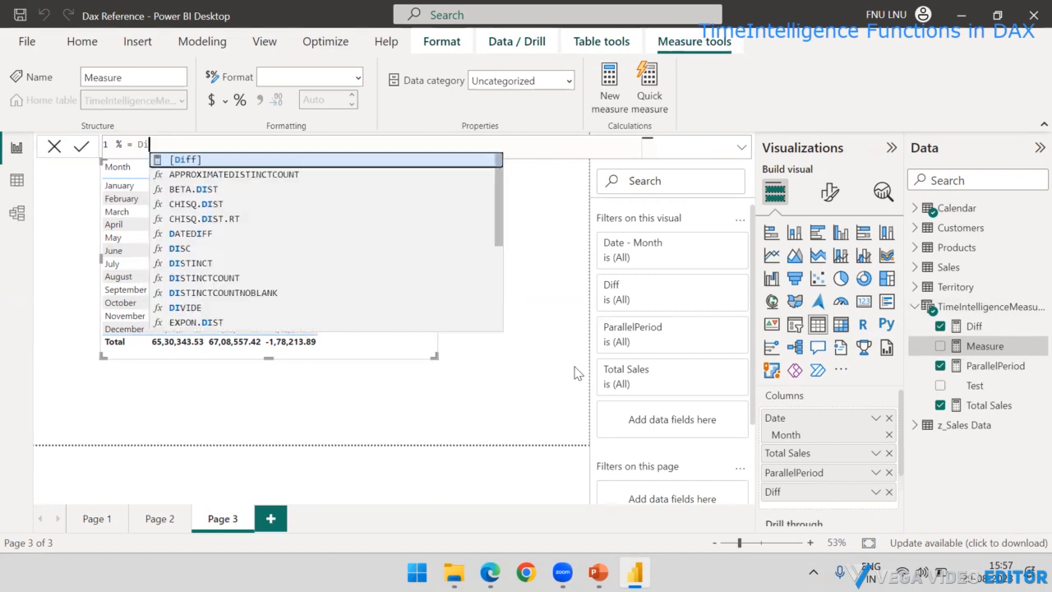
pyautogui.write('ff')
pyautogui.press('Tab')
pyautogui.write('-')
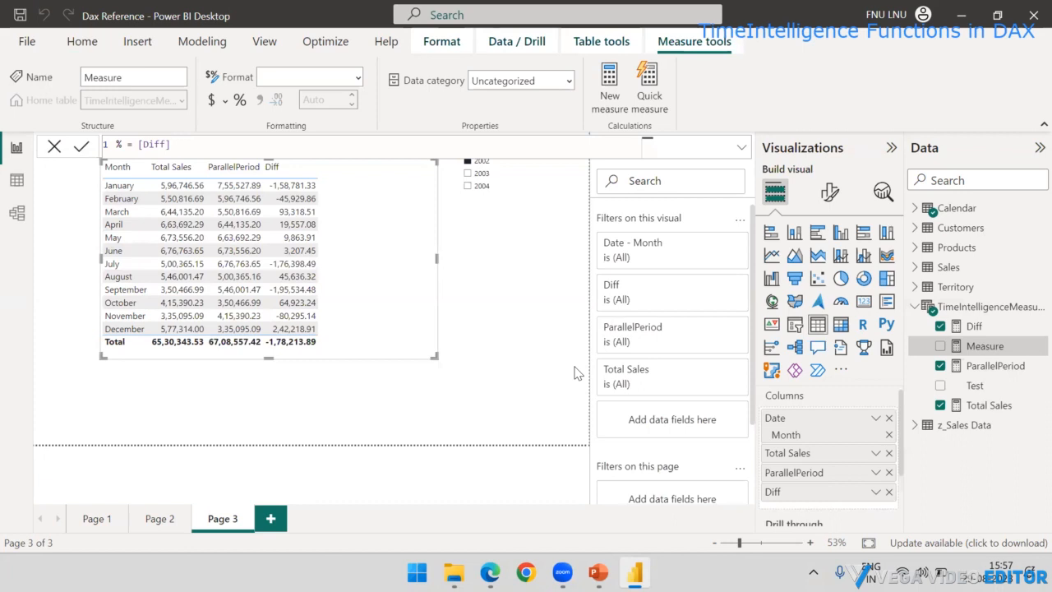
# Wrap [Diff] in a DIVIDE function as its numerator, followed by a comma.
pyautogui.press('Left')
pyautogui.press('Left')
pyautogui.write('DIV')
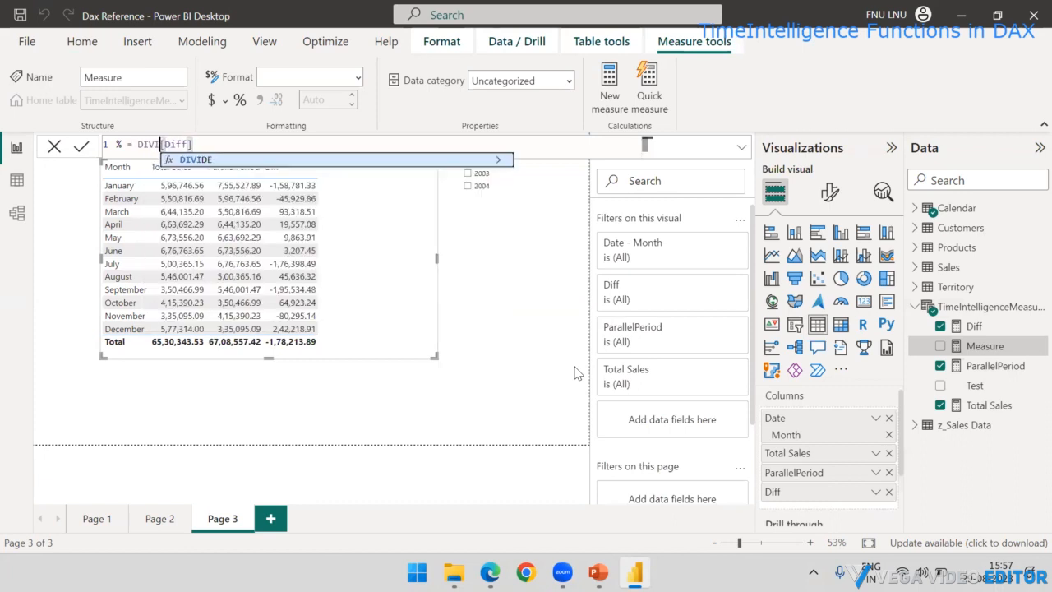
pyautogui.press('Tab')
pyautogui.press('Right')
pyautogui.press('Right')
pyautogui.press('Right')
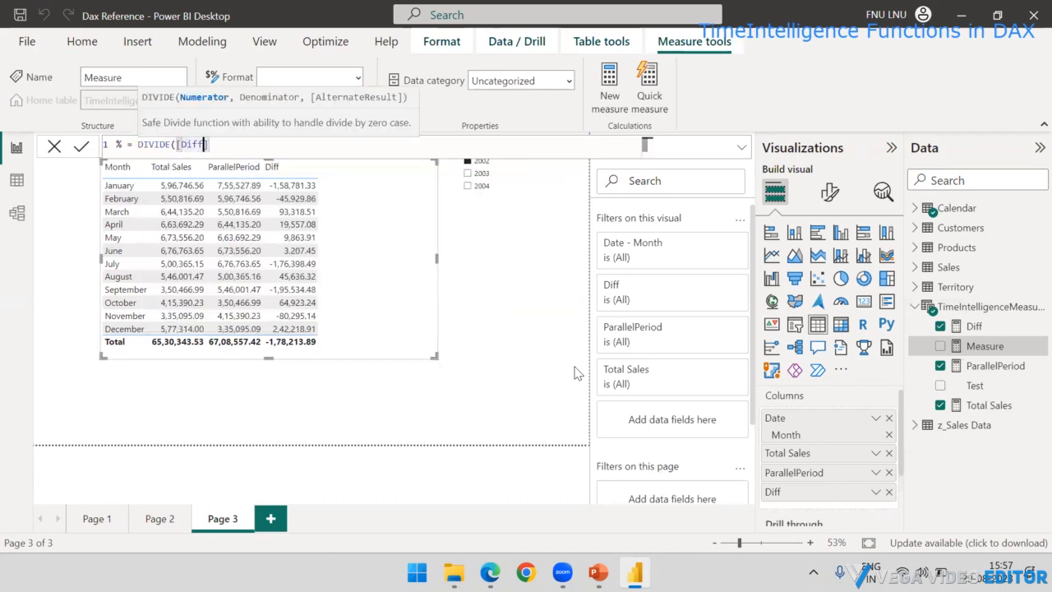
pyautogui.press('Right')
pyautogui.write(',')
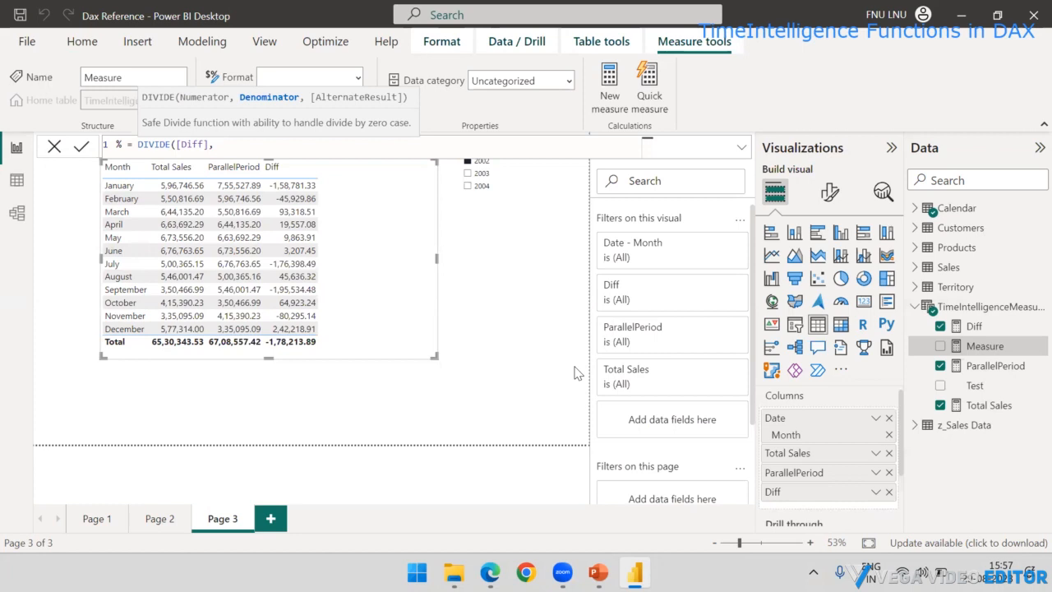
# Complete the DIVIDE with [ParallelPeriod] as denominator, multiply it by 100, and try to commit the measure as %.
pyautogui.write('Par')
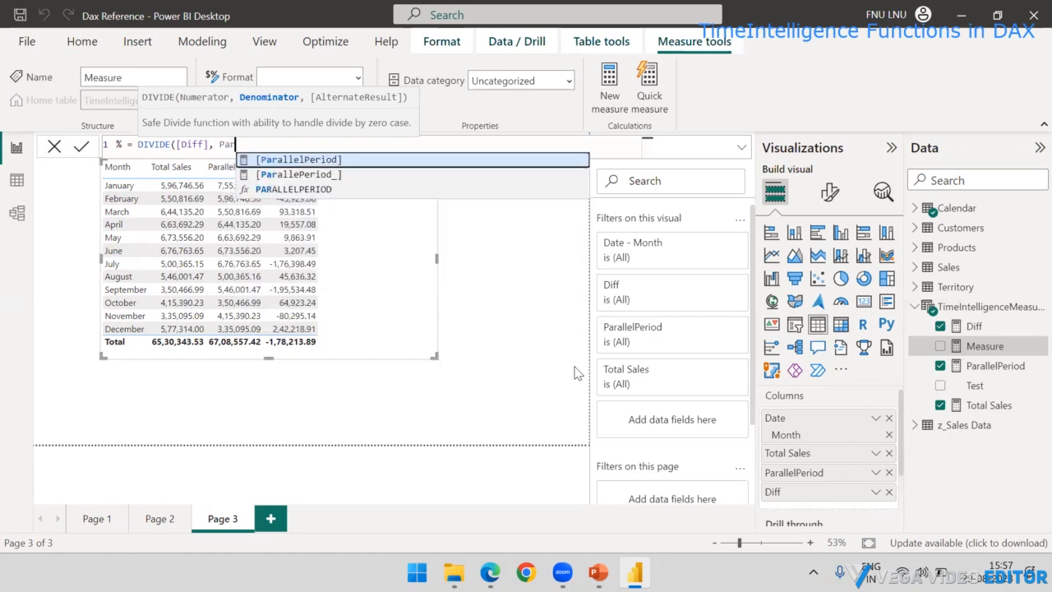
pyautogui.press('Tab')
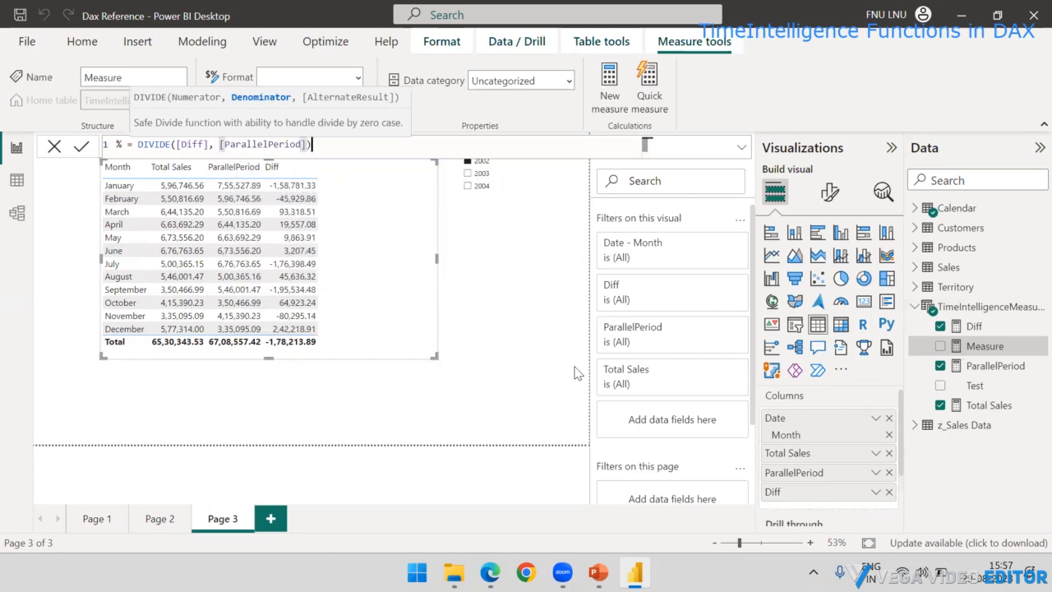
pyautogui.write(') * 100')
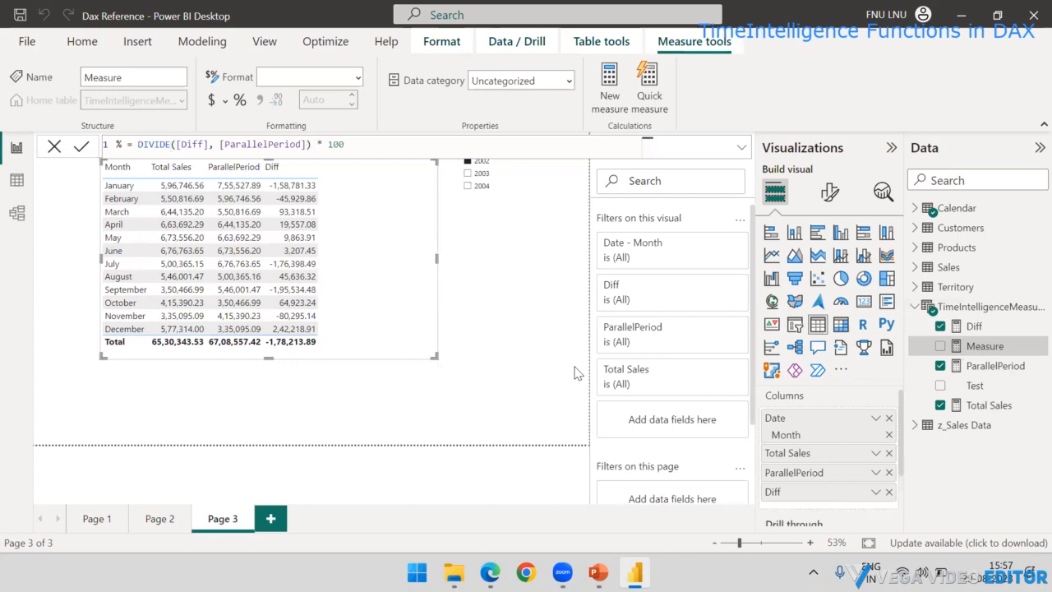
pyautogui.press('Return')
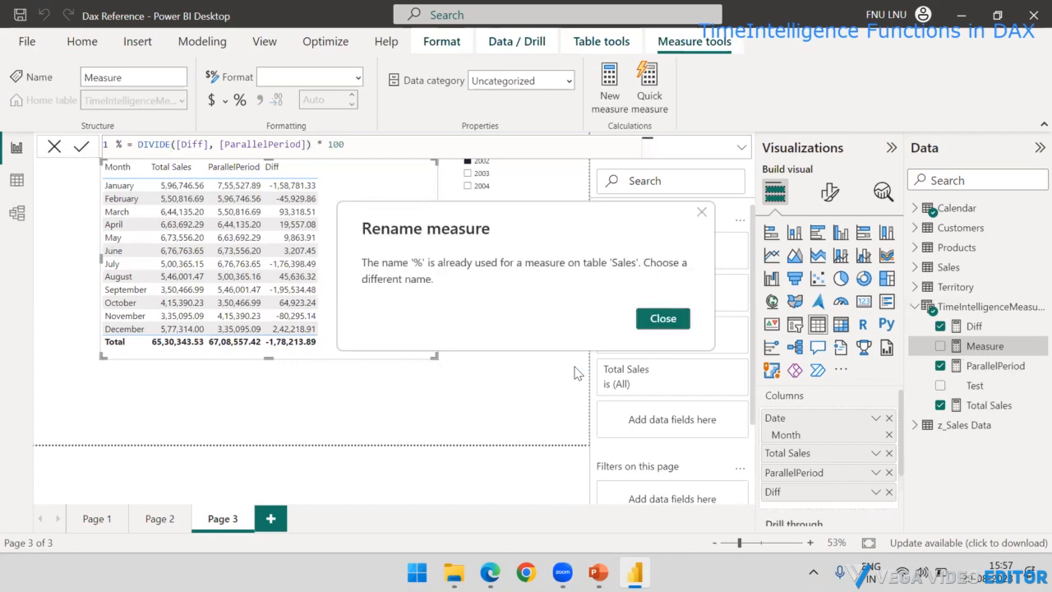
pyautogui.click(672, 323)
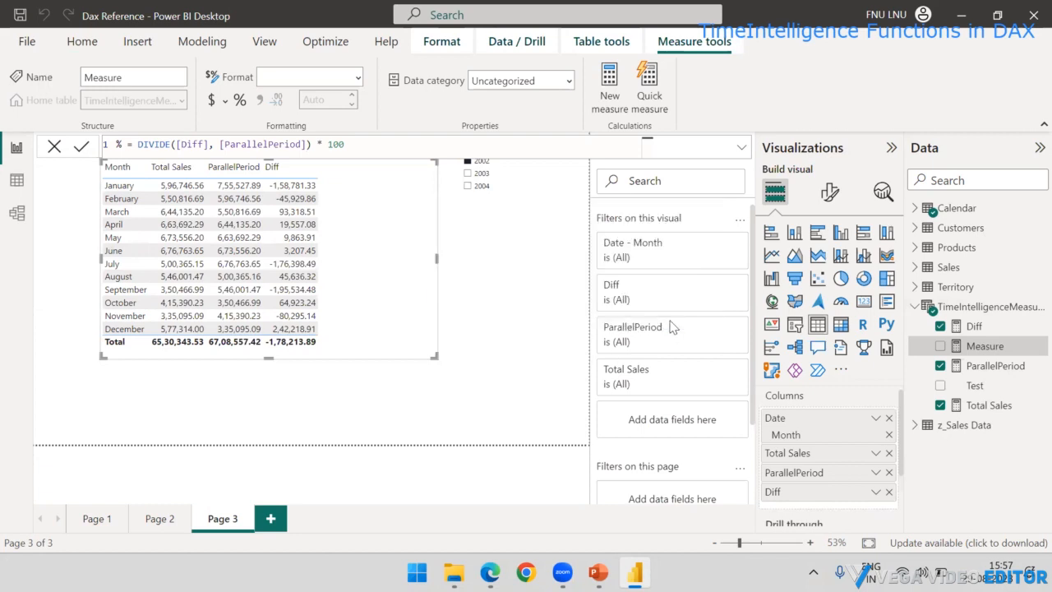
# Rename the percentage measure to %_, commit it, and add it to the monthly sales table.
pyautogui.click(124, 145)
pyautogui.write('_')
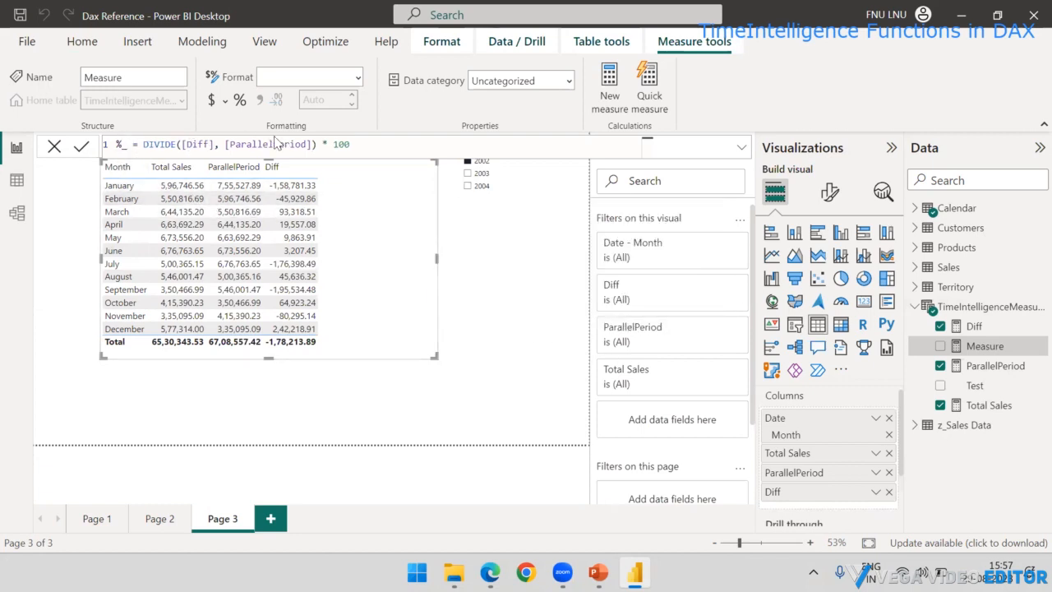
pyautogui.click(369, 141)
pyautogui.press('Return')
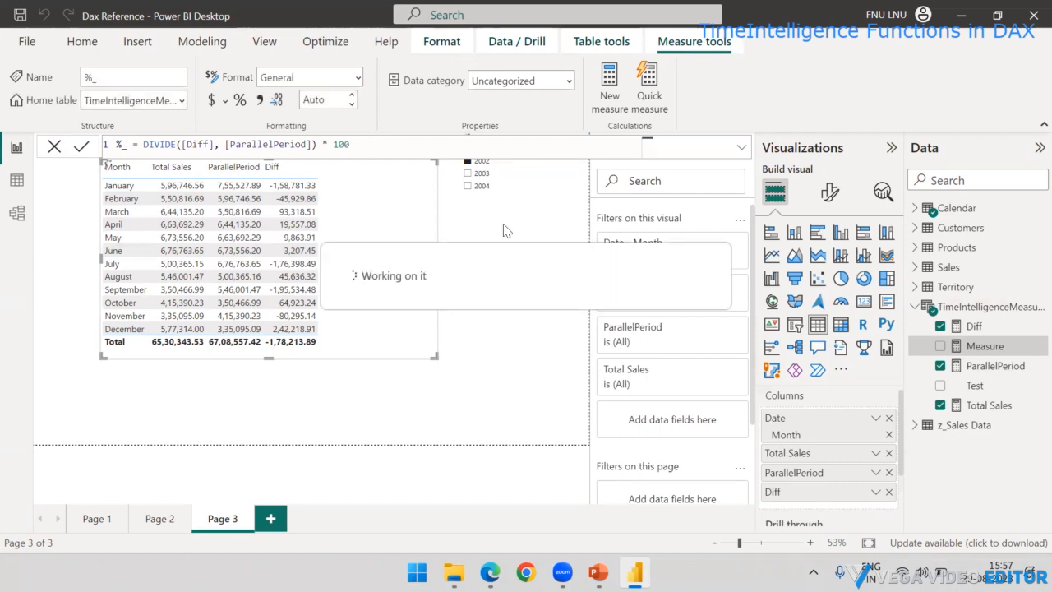
pyautogui.moveTo(971, 329); pyautogui.dragTo(366, 255)
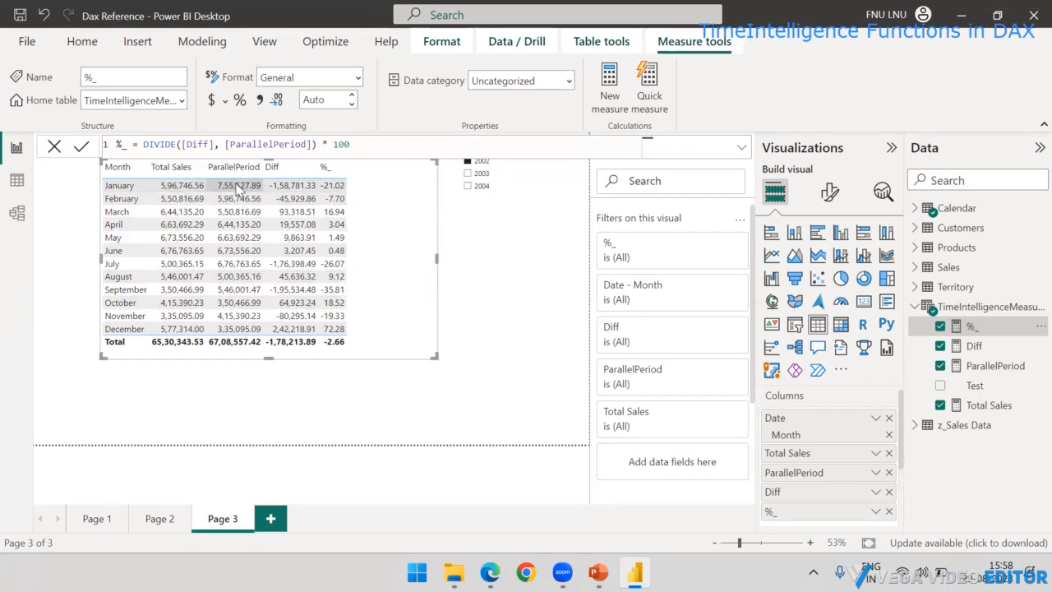
# Set the number of intervals in the ParallelPeriod formula to 1, commit the measure, and deselect all visuals.
pyautogui.click(981, 372)
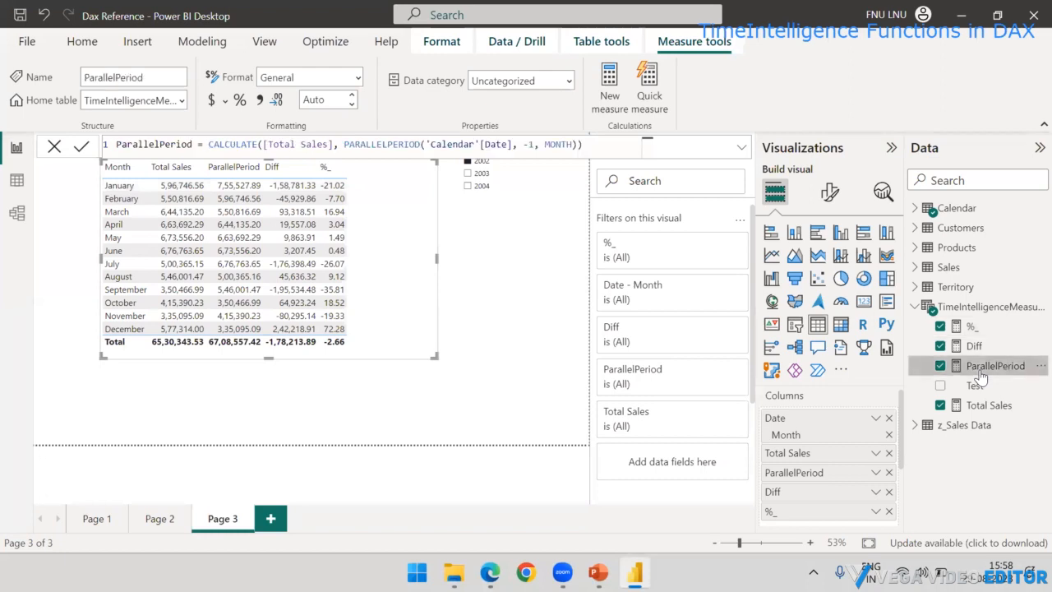
pyautogui.click(527, 144)
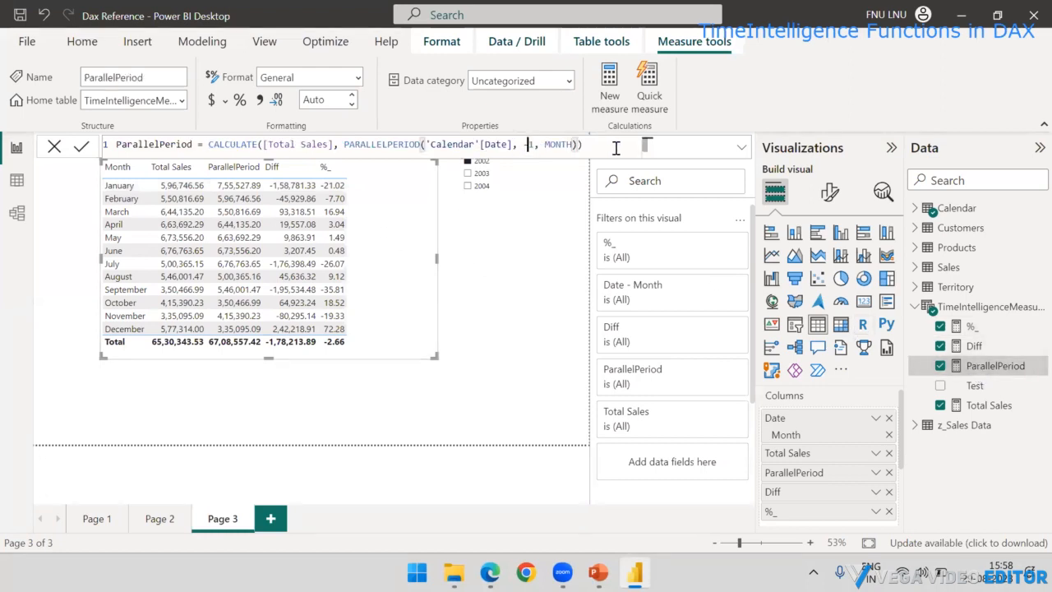
pyautogui.press('BackSpace')
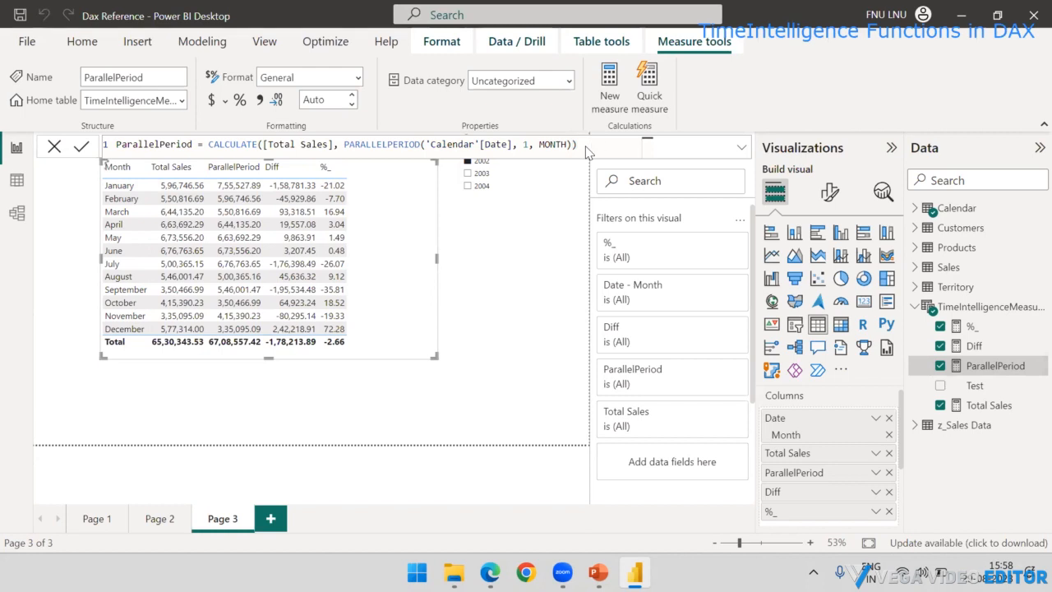
pyautogui.press('Return')
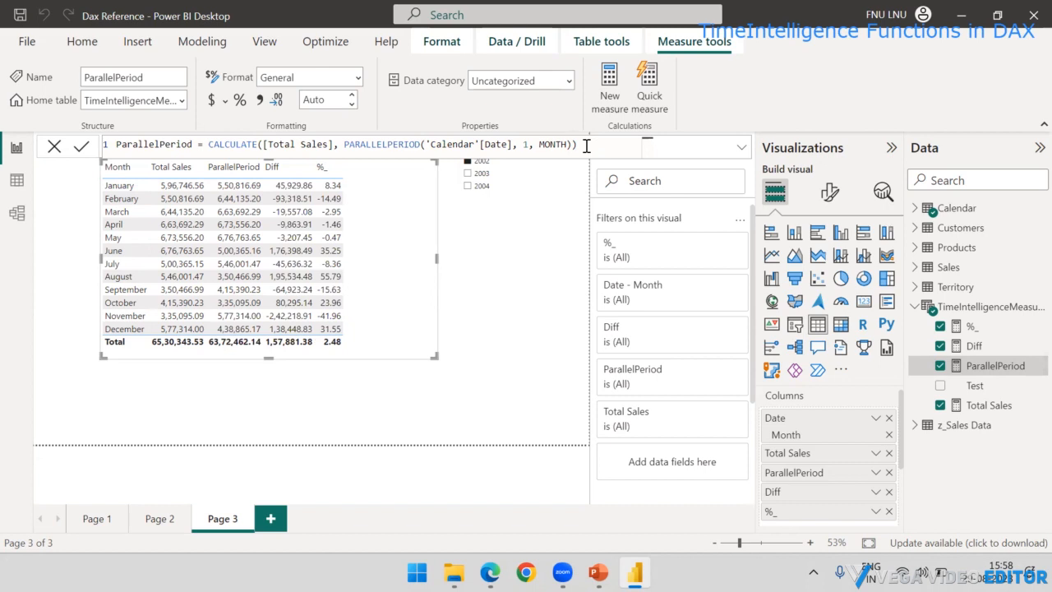
pyautogui.click(490, 293)
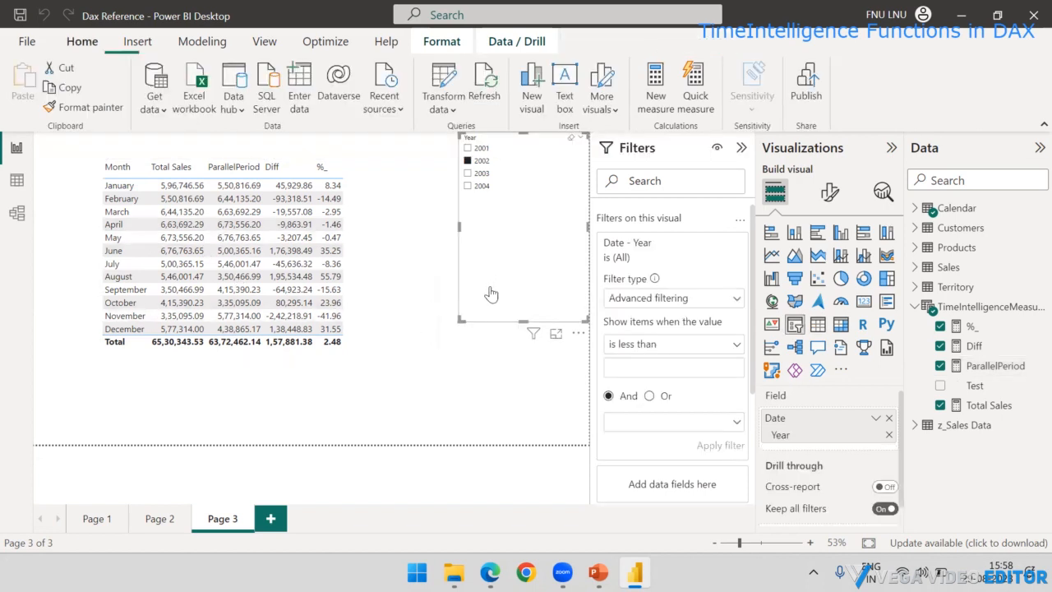
pyautogui.click(479, 356)
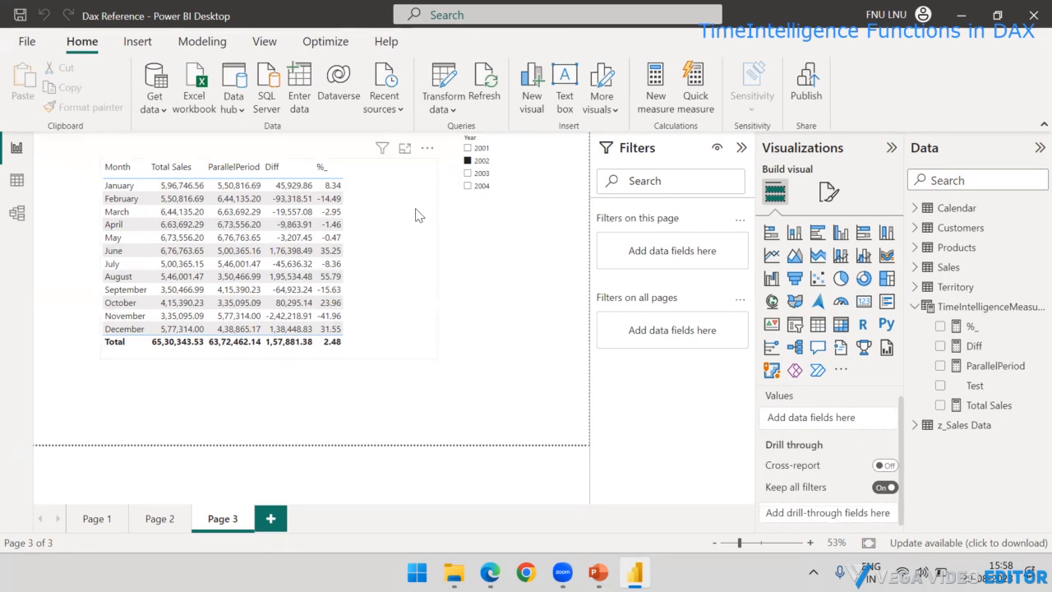
# Move the monthly sales table to the left edge of the report page and widen it towards the Year slicer.
pyautogui.click(393, 174)
pyautogui.moveTo(358, 164); pyautogui.dragTo(291, 166)
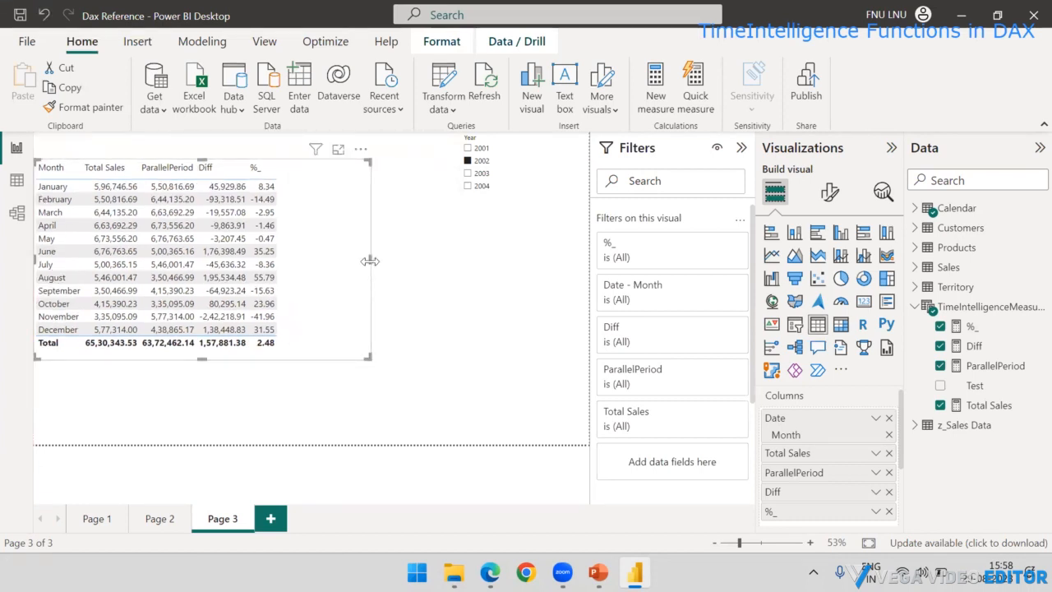
pyautogui.moveTo(368, 265); pyautogui.dragTo(445, 265)
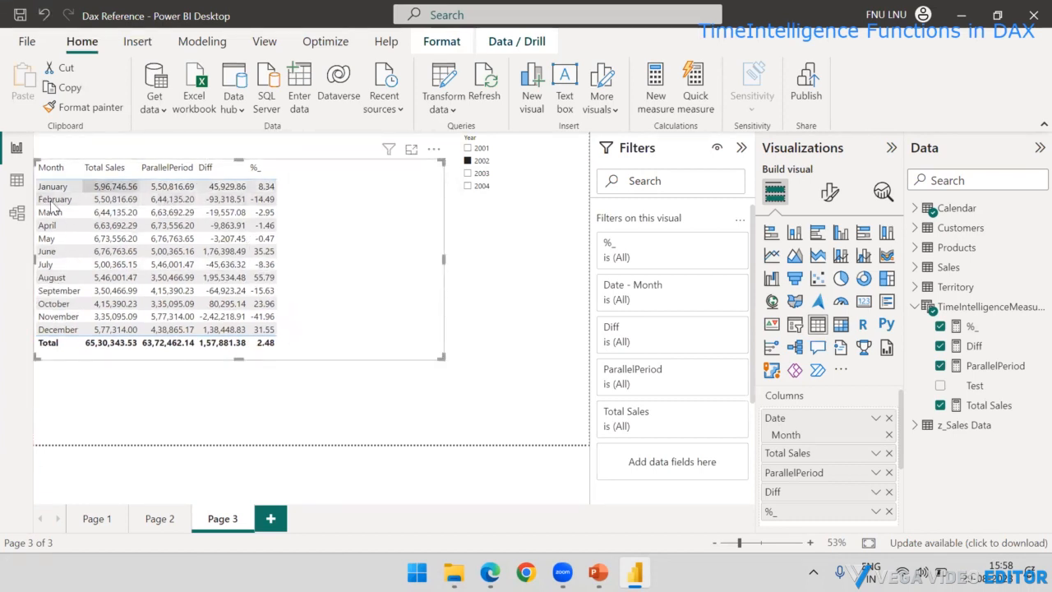
# Create a new measure in the TimeIntelligenceMeasures table and name it SamePeriodLastYear, after the function listed on the PowerPoint slide.
pyautogui.click(947, 313)
pyautogui.click(915, 307)
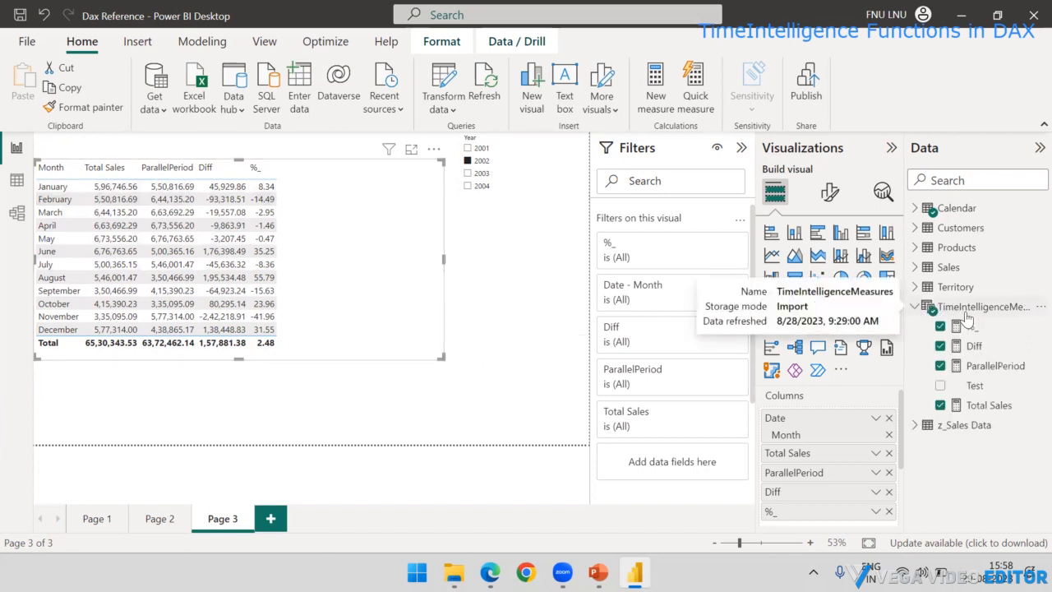
pyautogui.rightClick(967, 315)
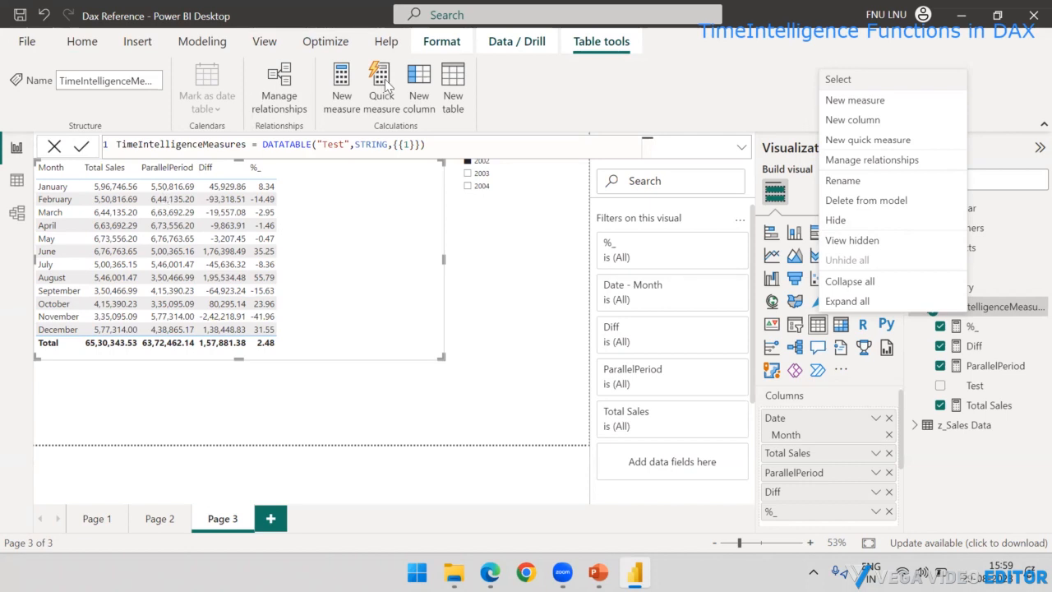
pyautogui.click(877, 105)
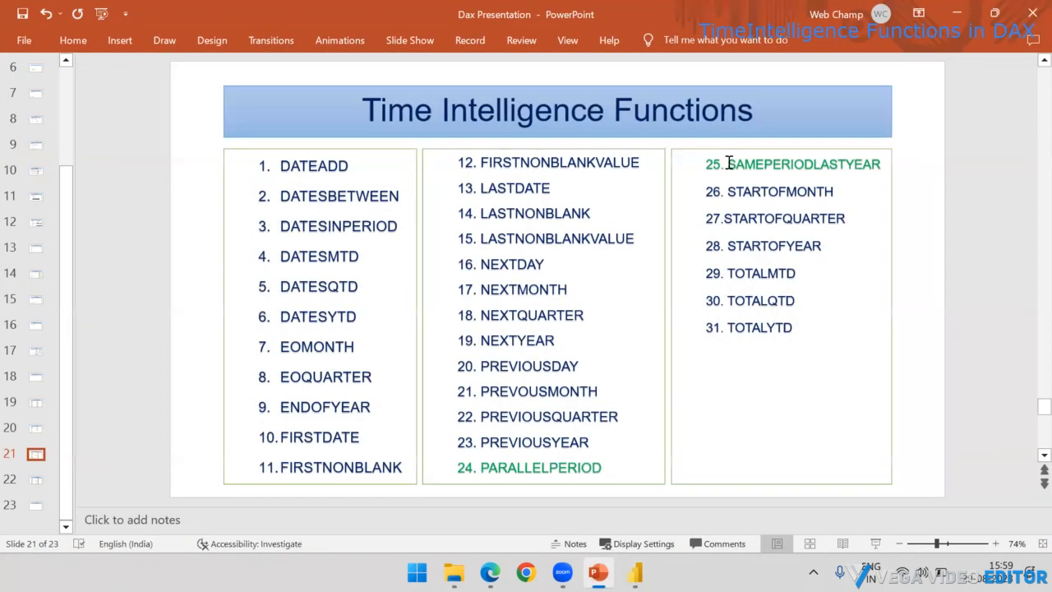
pyautogui.moveTo(727, 164); pyautogui.dragTo(874, 162)
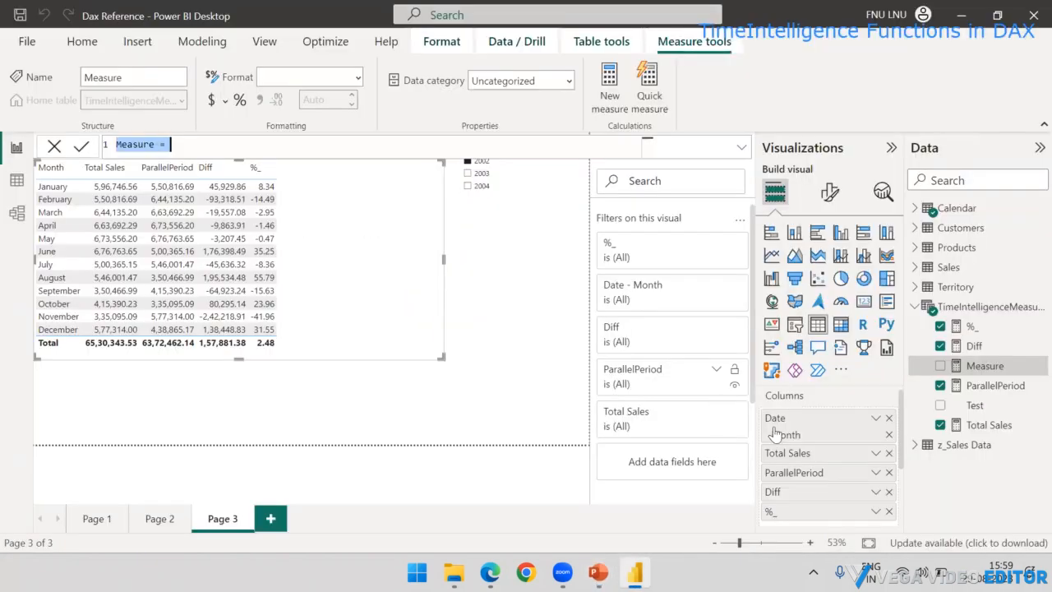
pyautogui.write('Same')
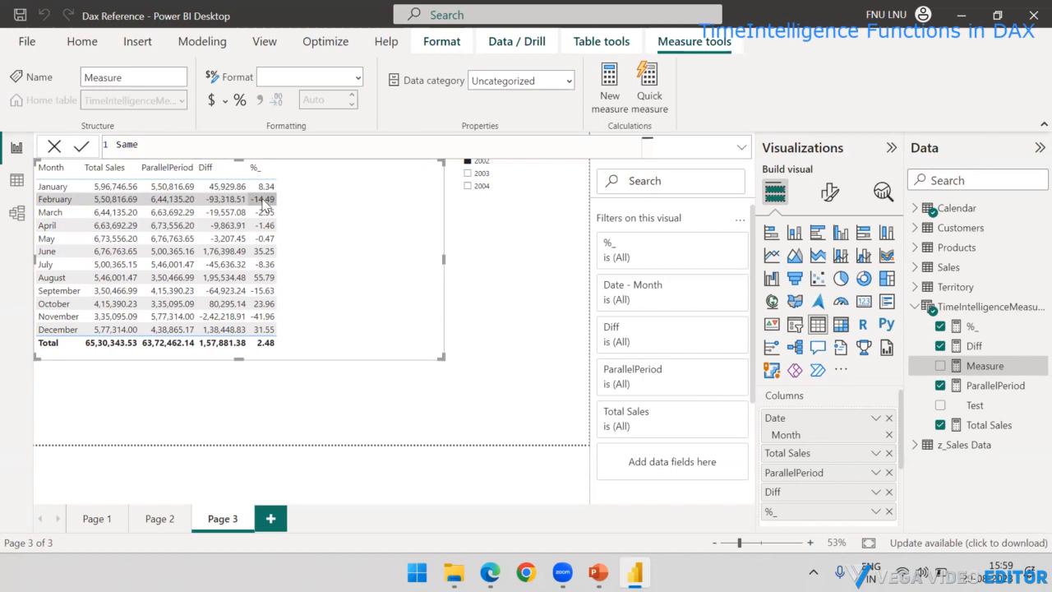
pyautogui.write('PeriodLastYear = Sale')
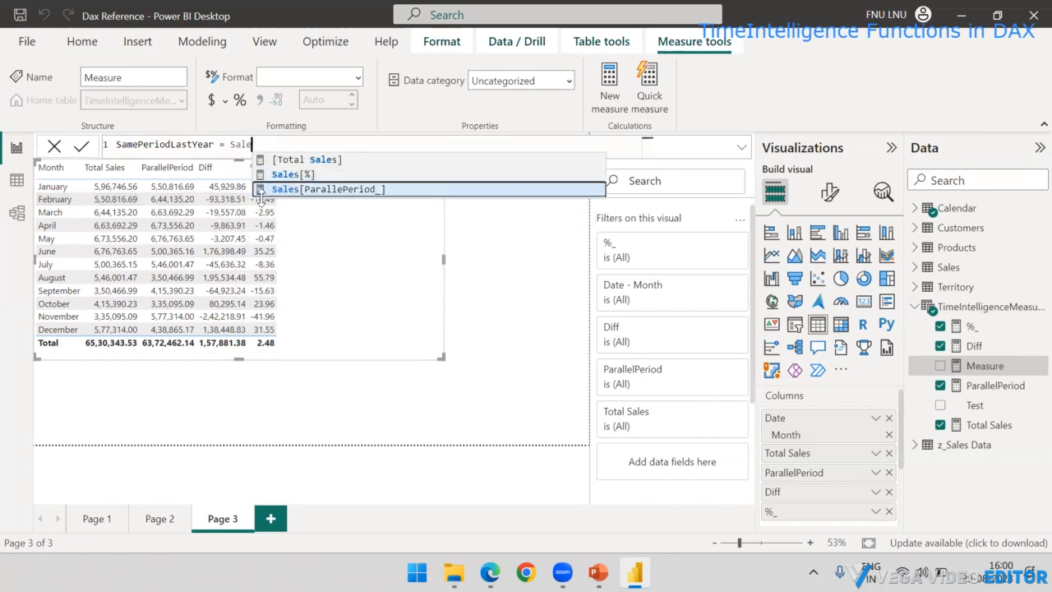
# Define SamePeriodLastYear as SAMEPERIODLASTYEAR('Calendar'[Date]), commit it, and add the measure to the monthly sales table.
pyautogui.press('BackSpace')
pyautogui.press('BackSpace')
pyautogui.write('me')
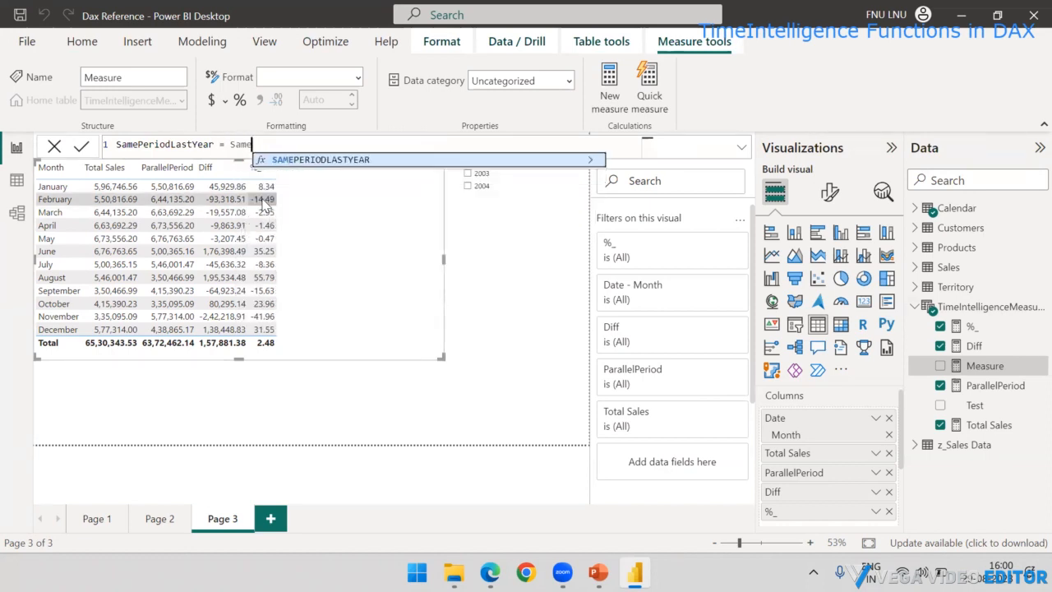
pyautogui.press('Tab')
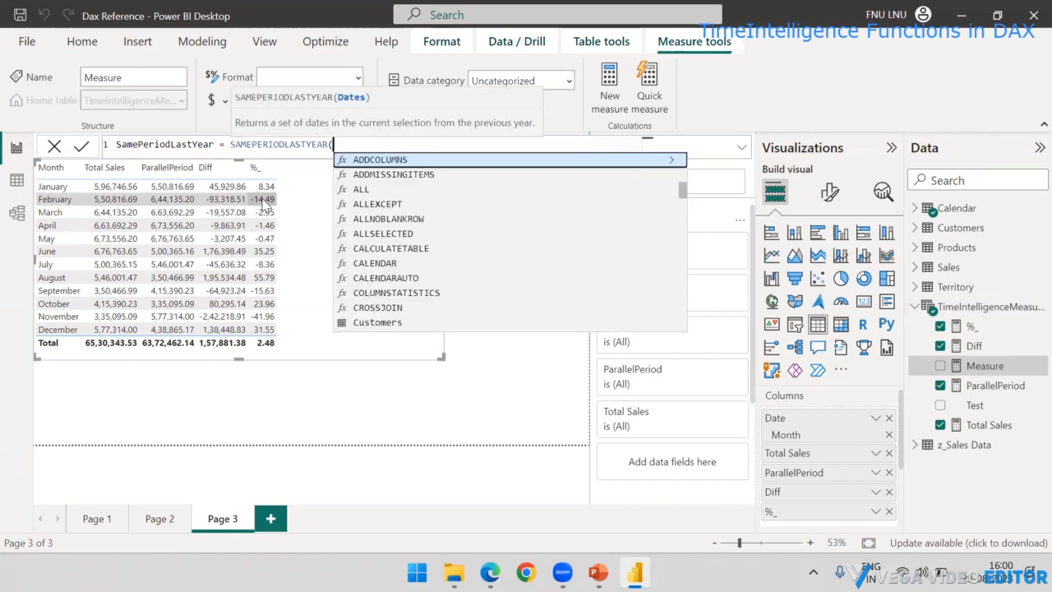
pyautogui.write('Cale')
pyautogui.press('Down')
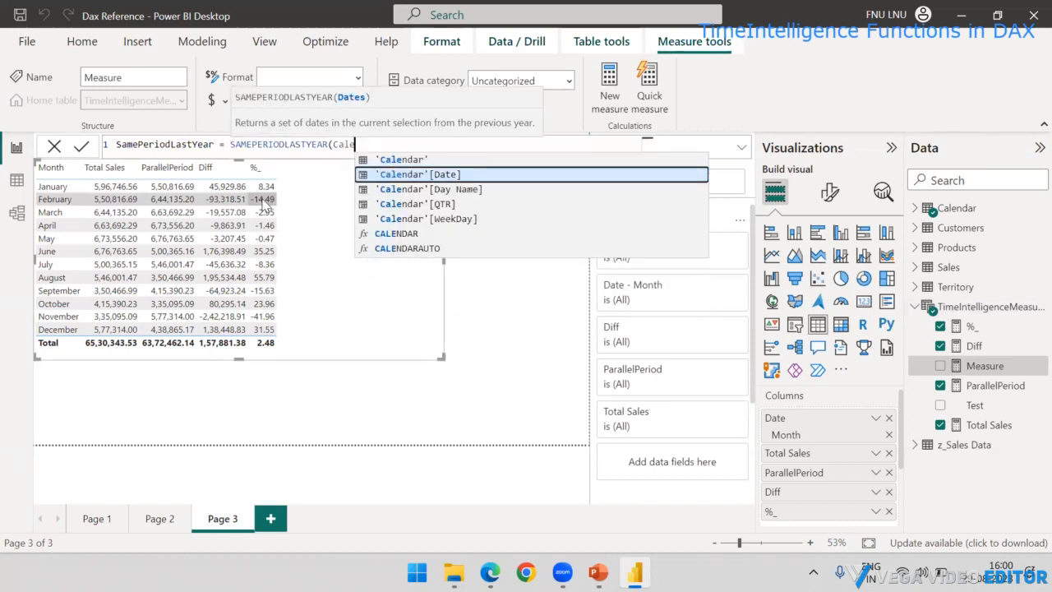
pyautogui.press('Tab')
pyautogui.write(')')
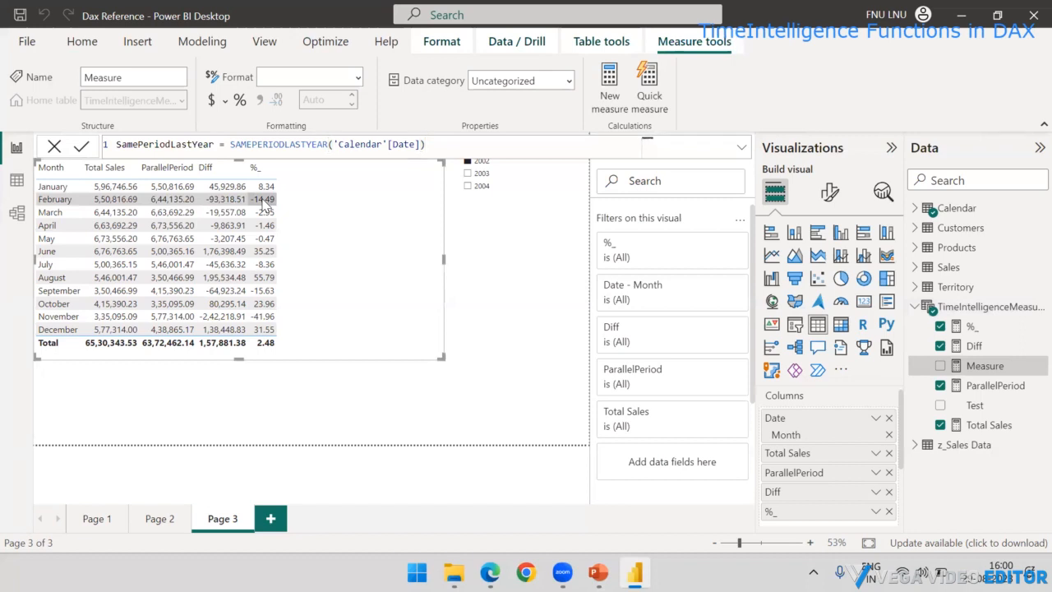
pyautogui.press('Return')
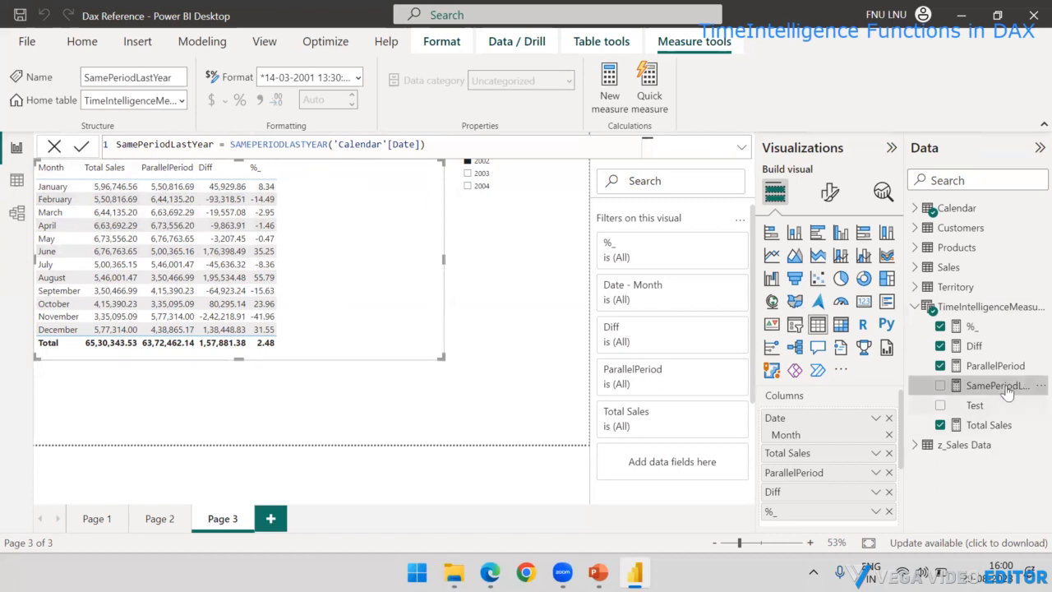
pyautogui.moveTo(995, 385); pyautogui.dragTo(370, 250)
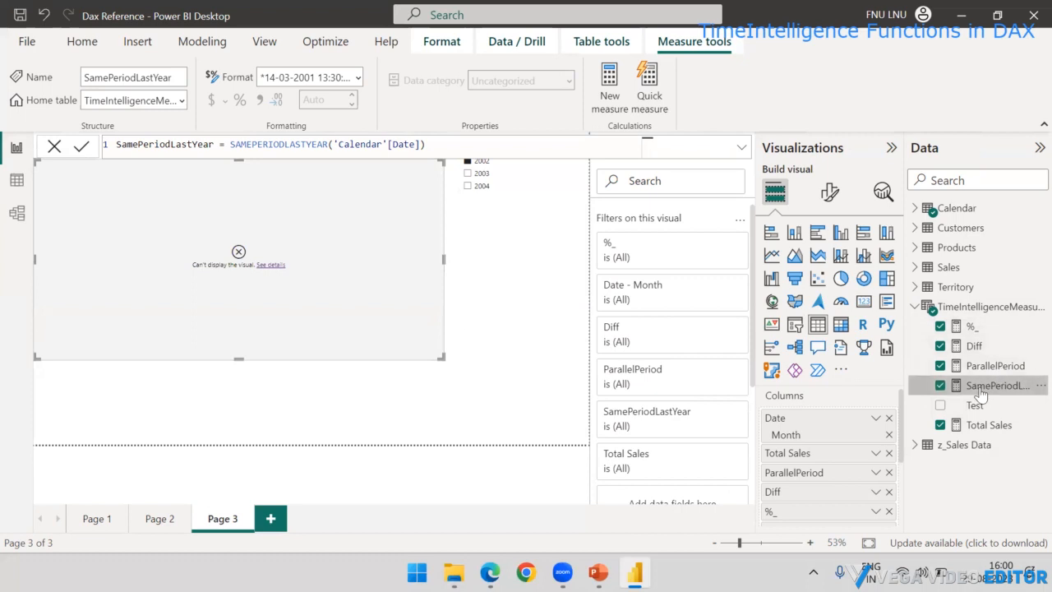
# Rewrite the SamePeriodLastYear formula as CALCULATE([Total Sales], SAMEPERIODLASTYEAR('Calendar'[Date])) and commit the measure.
pyautogui.moveTo(227, 145); pyautogui.dragTo(116, 144)
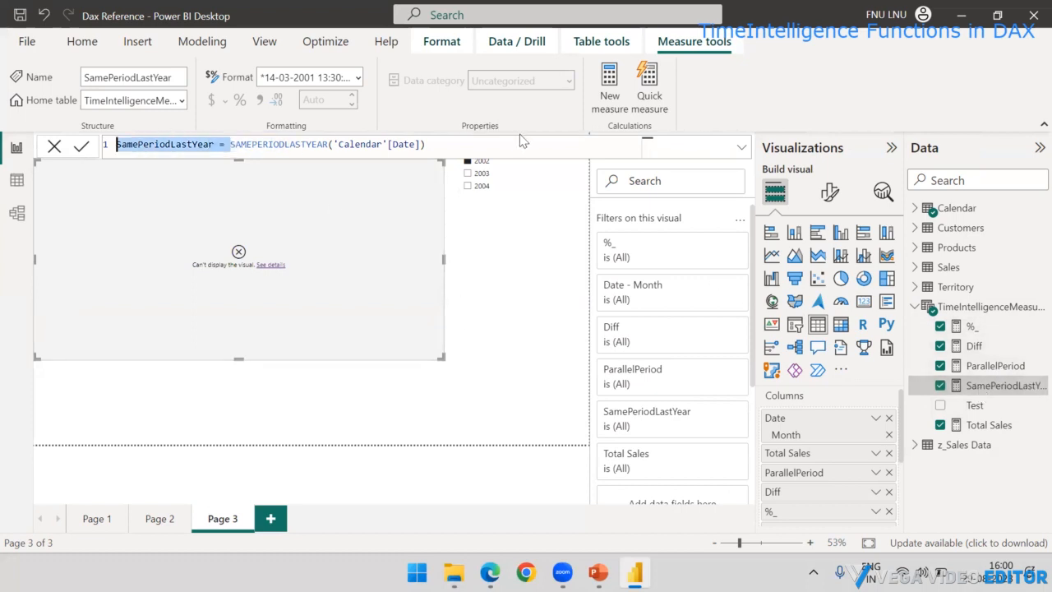
pyautogui.moveTo(441, 145); pyautogui.dragTo(230, 144)
pyautogui.hotkey('ctrl', 'c')
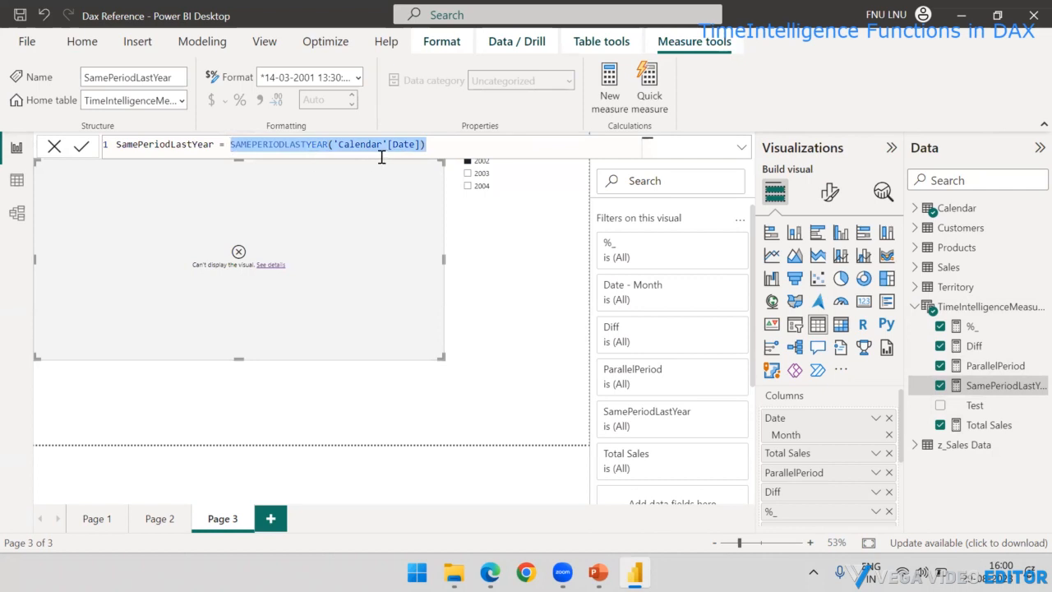
pyautogui.press('BackSpace')
pyautogui.write('Cal')
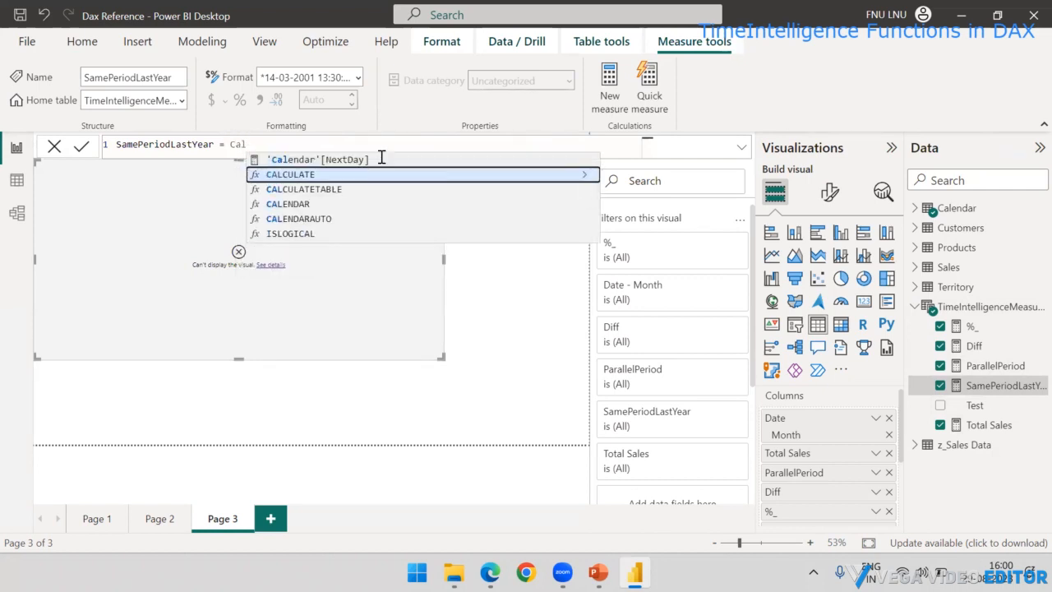
pyautogui.press('Tab')
pyautogui.write('[To')
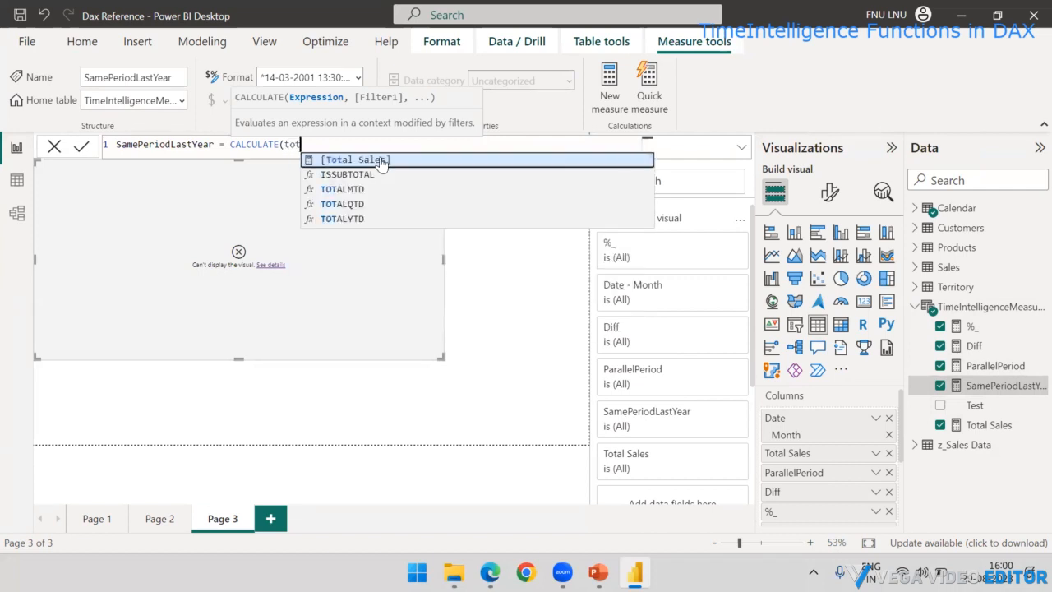
pyautogui.press('Tab')
pyautogui.write(',')
pyautogui.hotkey('ctrl', 'v')
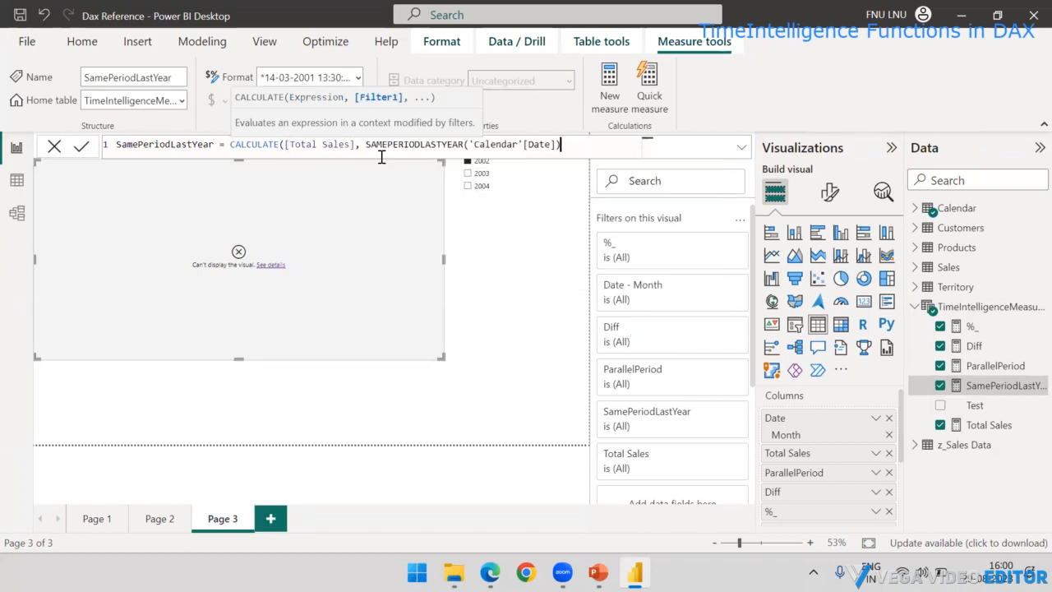
pyautogui.write(')')
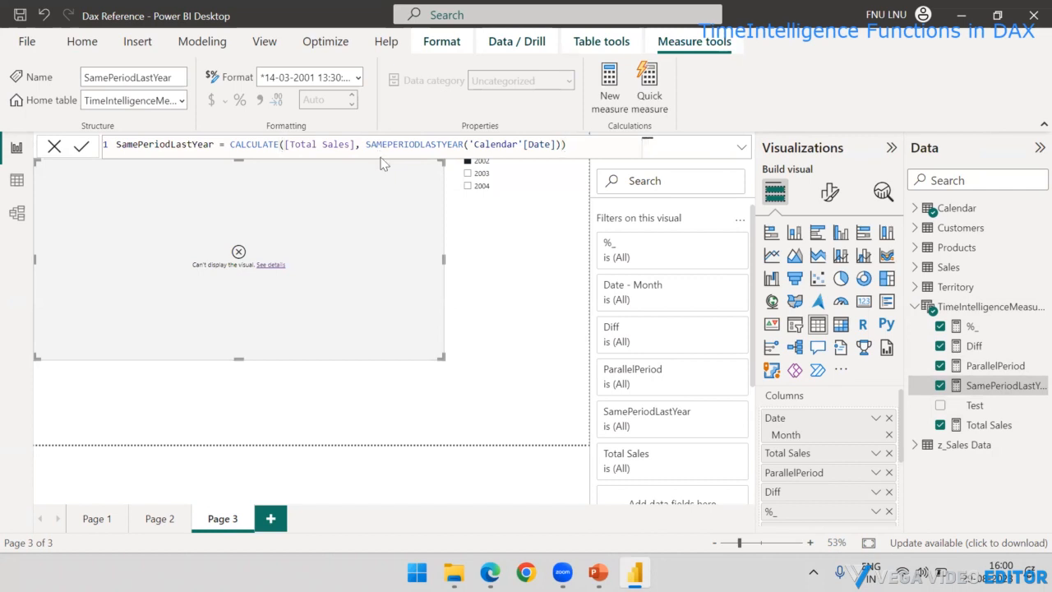
pyautogui.press('Return')
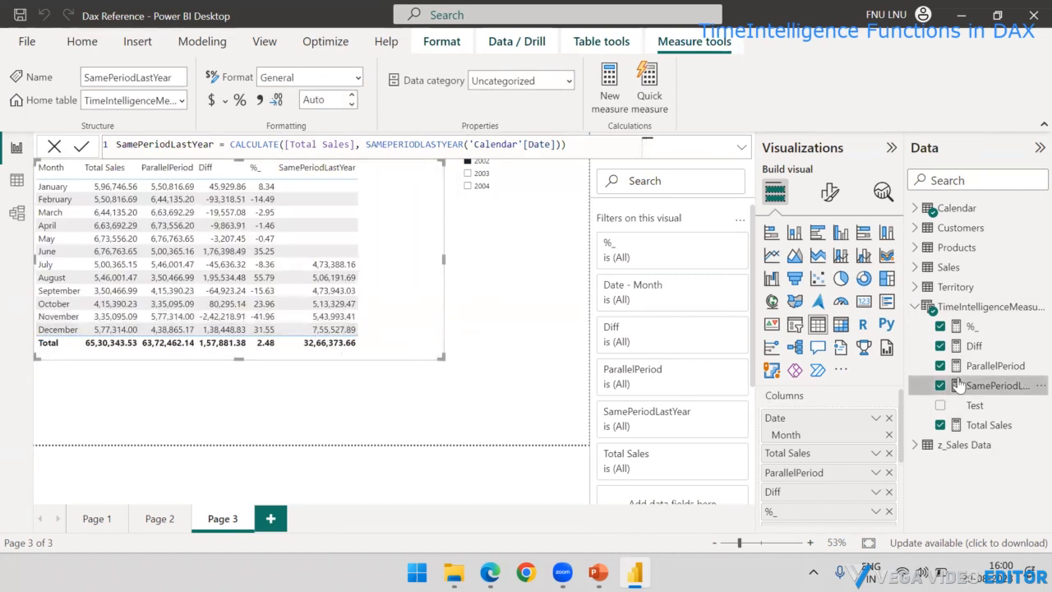
pyautogui.moveTo(981, 394); pyautogui.dragTo(387, 284)
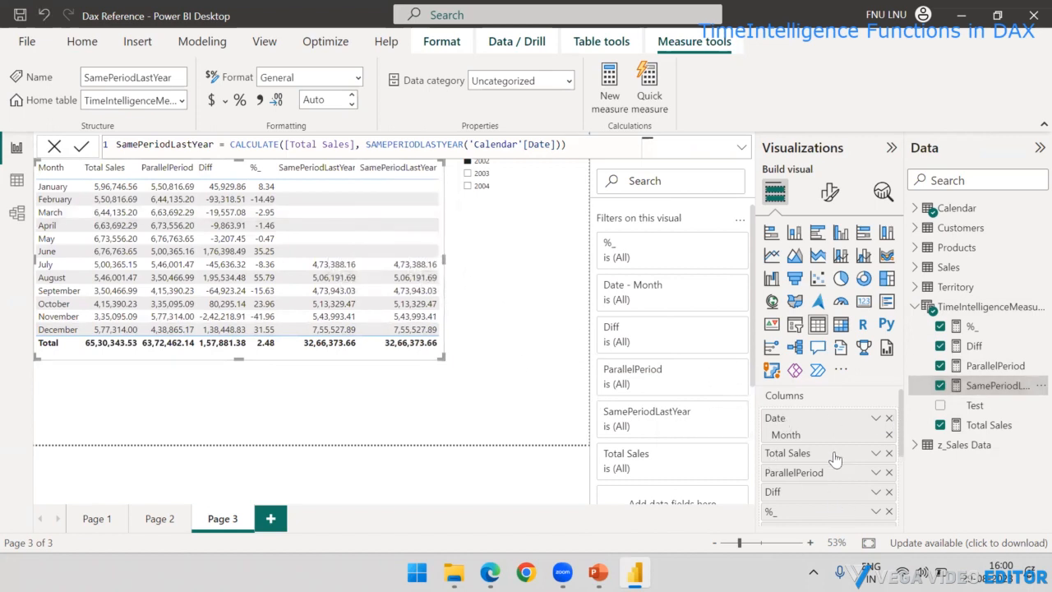
pyautogui.scroll(-2, 835, 458)
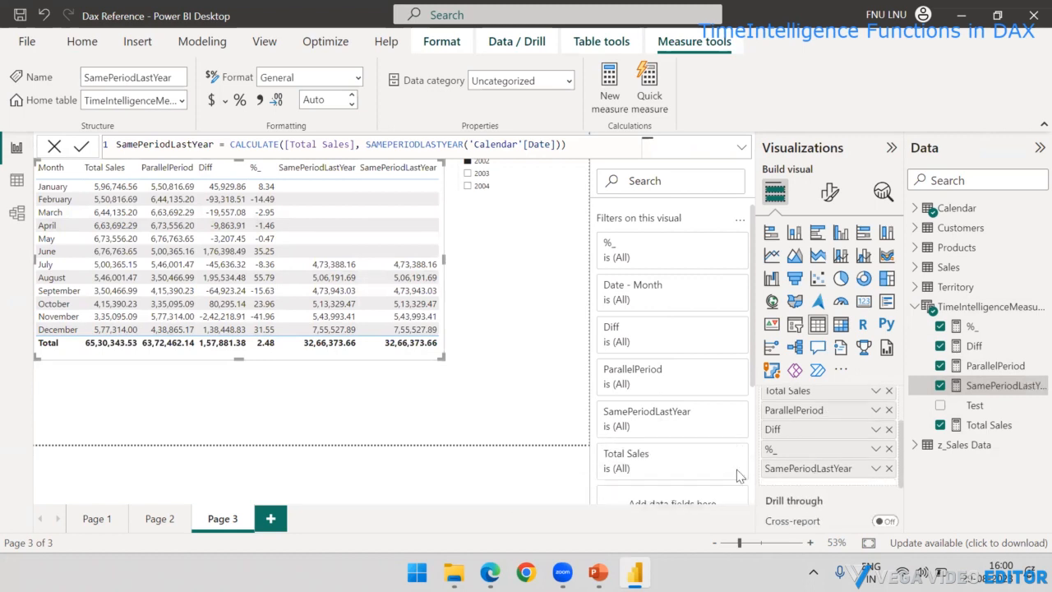
pyautogui.click(475, 335)
pyautogui.click(420, 283)
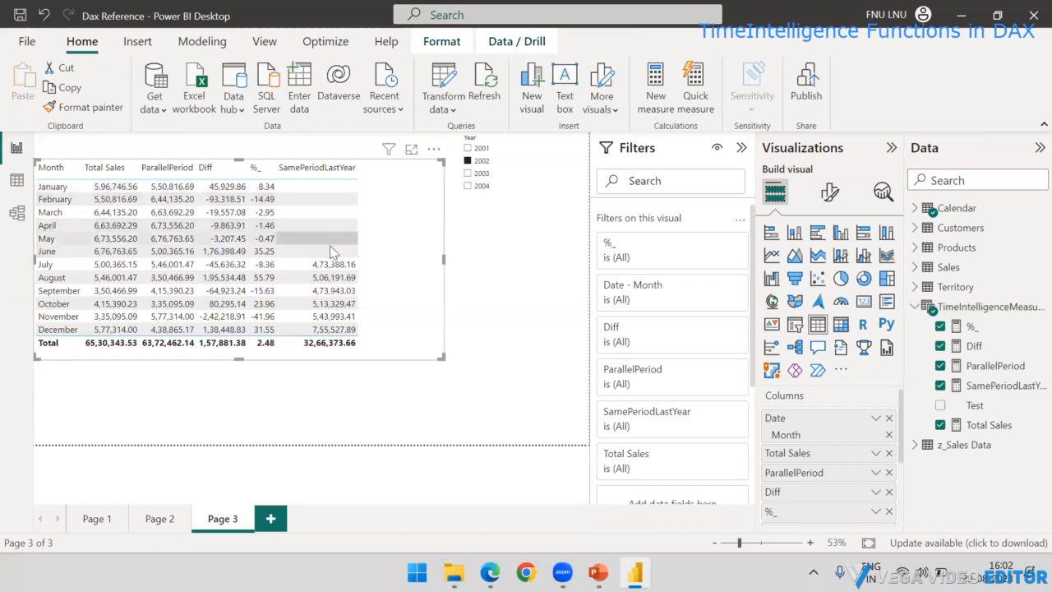
# Filter the report by 2003 and by 2004 in the Year slicer to compare the monthly figures, and minimize the report window.
pyautogui.click(467, 174)
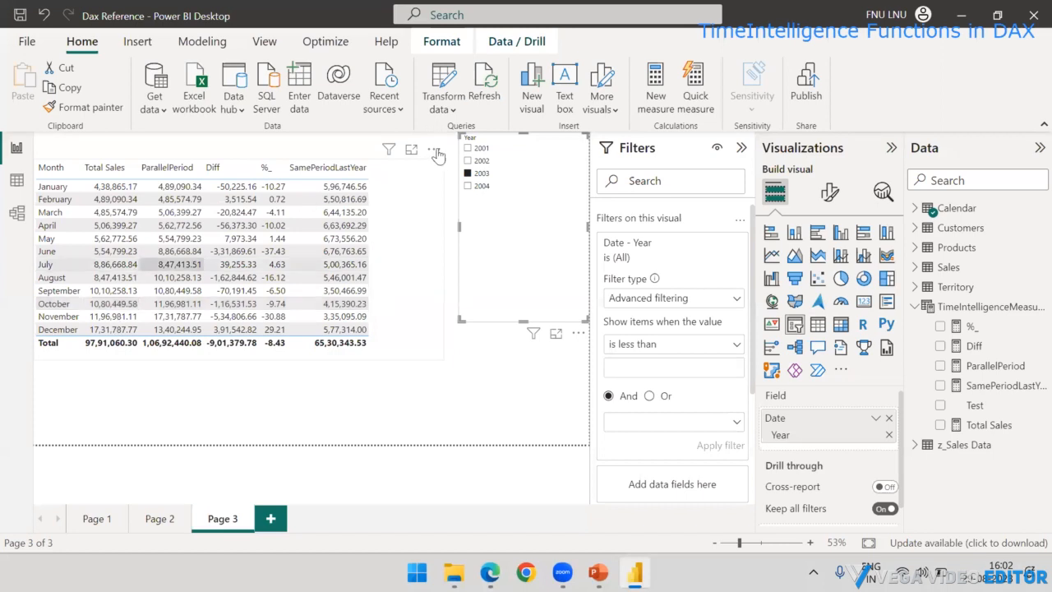
pyautogui.click(467, 186)
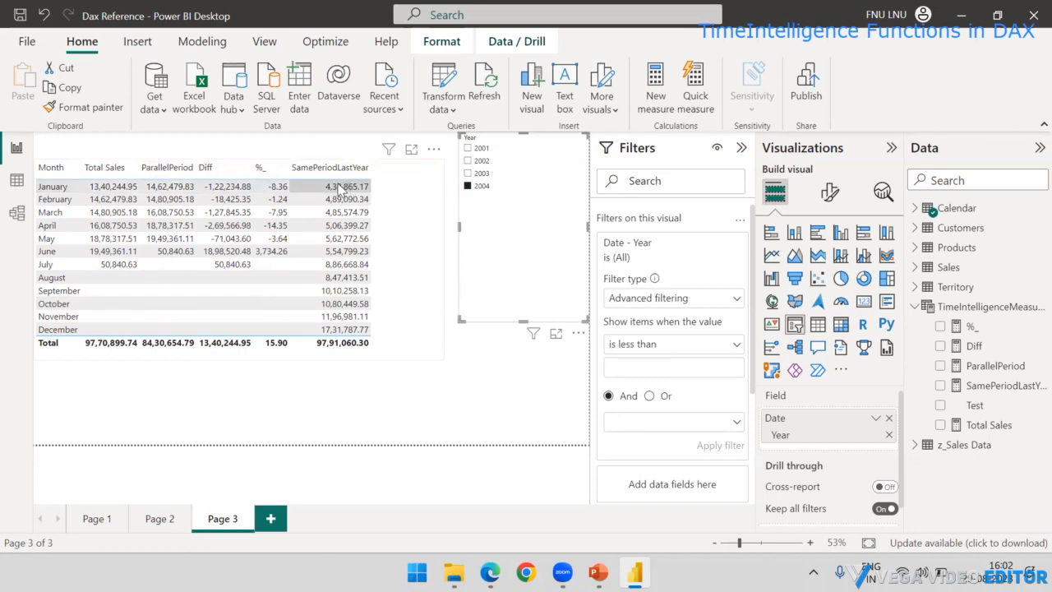
pyautogui.click(443, 384)
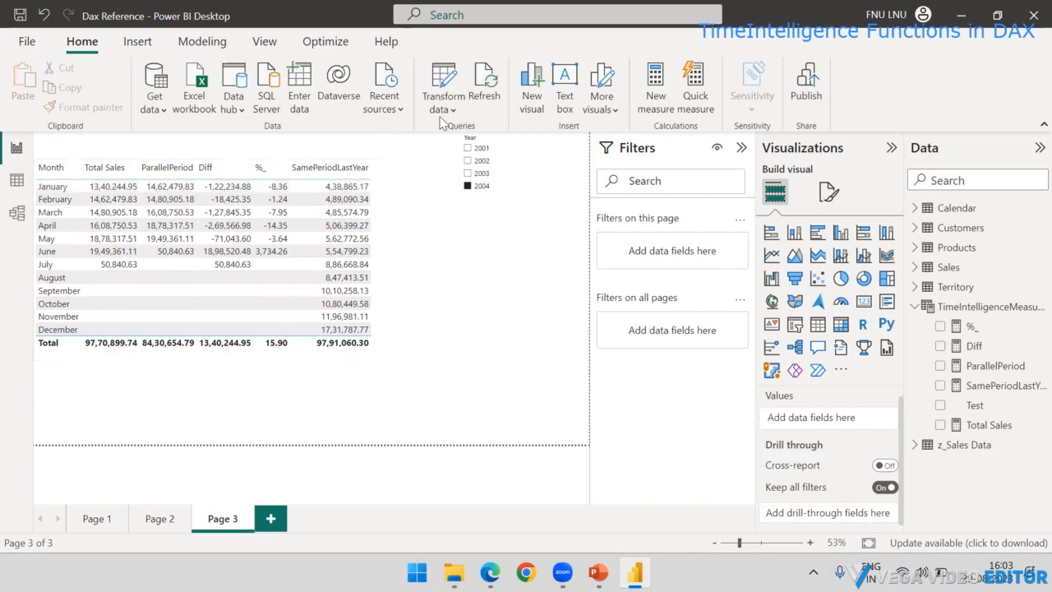
pyautogui.click(961, 15)
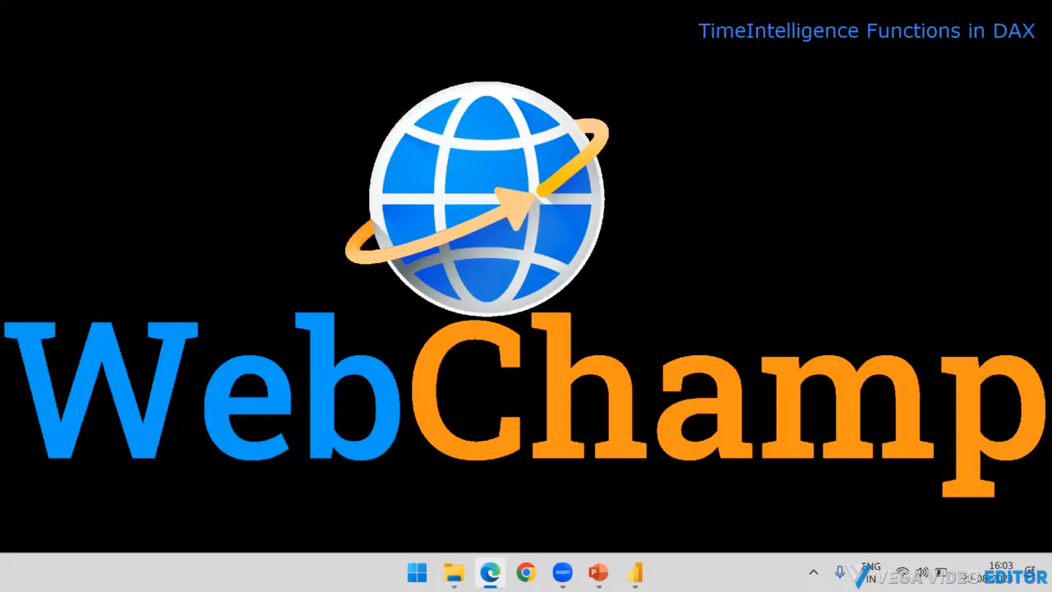